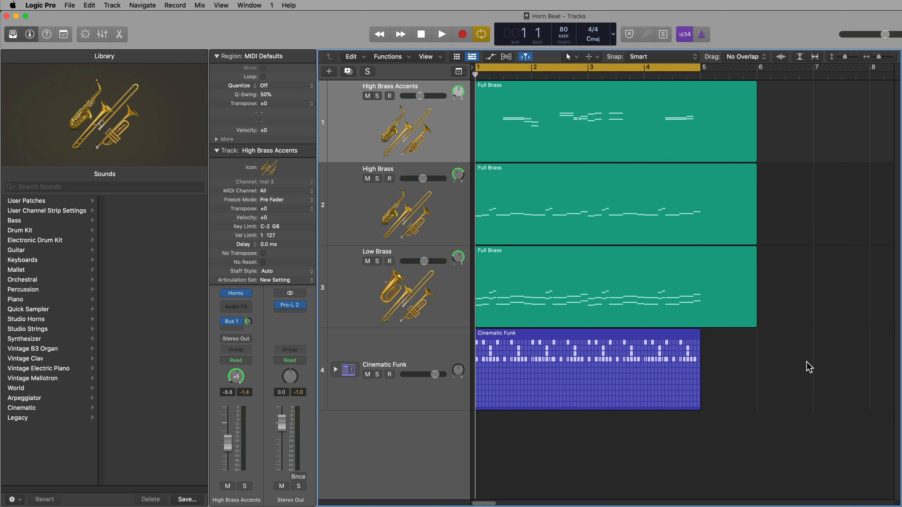
Play the complete horn arrangement from bar 1 and collapse the Region and Track inspectors.
{"action": "key", "text": "space"}
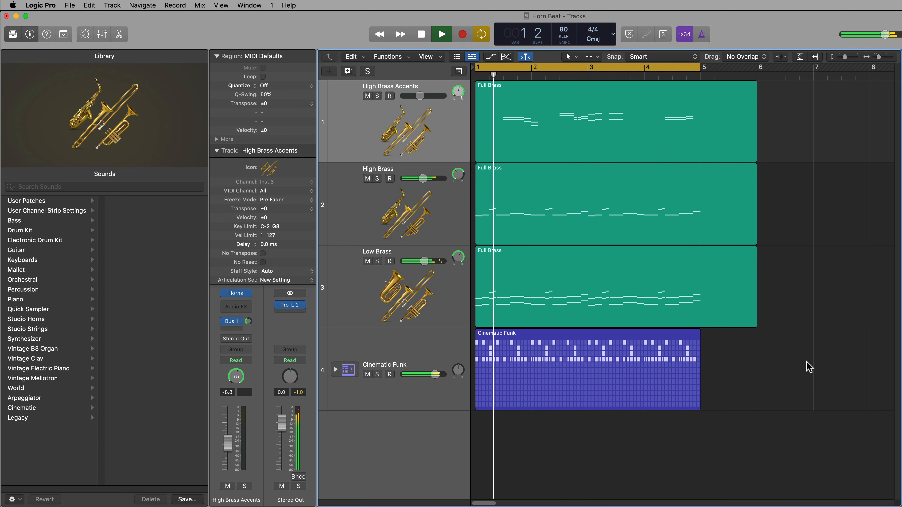
{"action": "left_click", "coordinate": [216, 151]}
{"action": "left_click", "coordinate": [217, 56]}
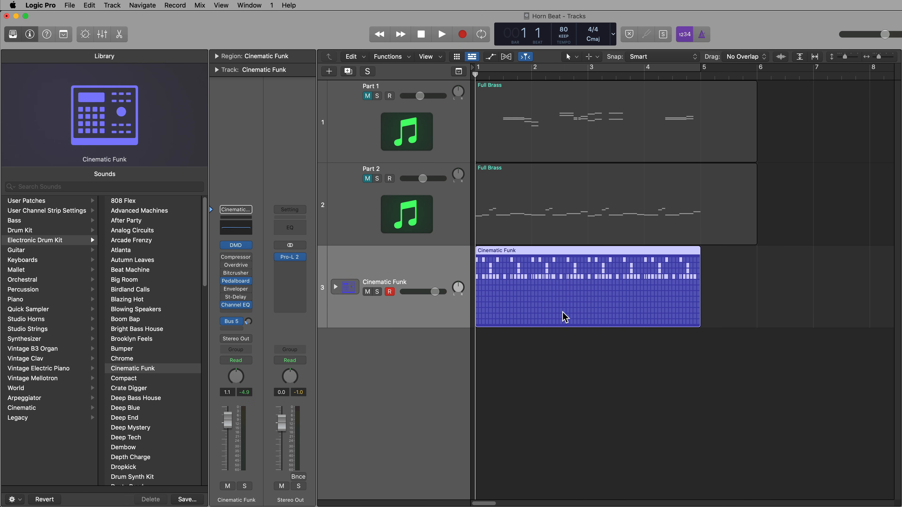
Examine the Drum Machine Designer kit on the Cinematic Funk track and play its beat.
{"action": "left_click", "coordinate": [236, 246]}
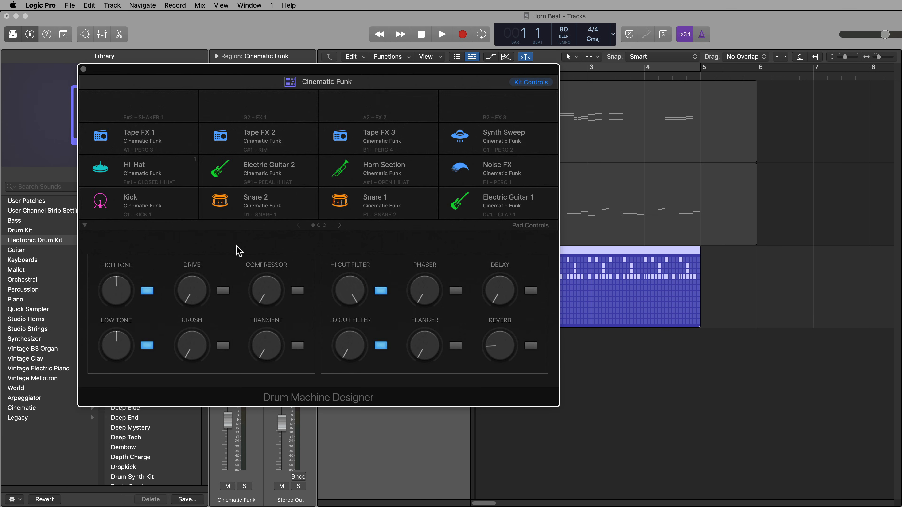
{"action": "left_click", "coordinate": [83, 69]}
{"action": "key", "text": "space"}
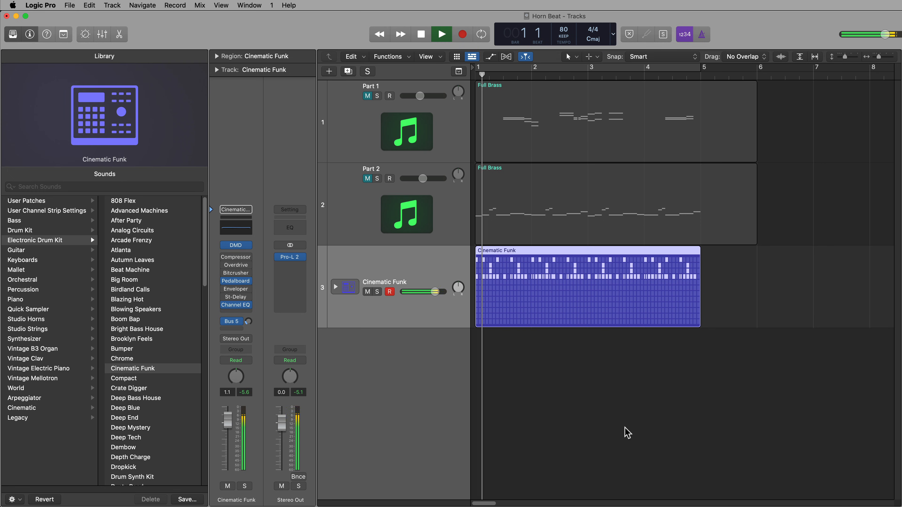
{"action": "left_click", "coordinate": [622, 423]}
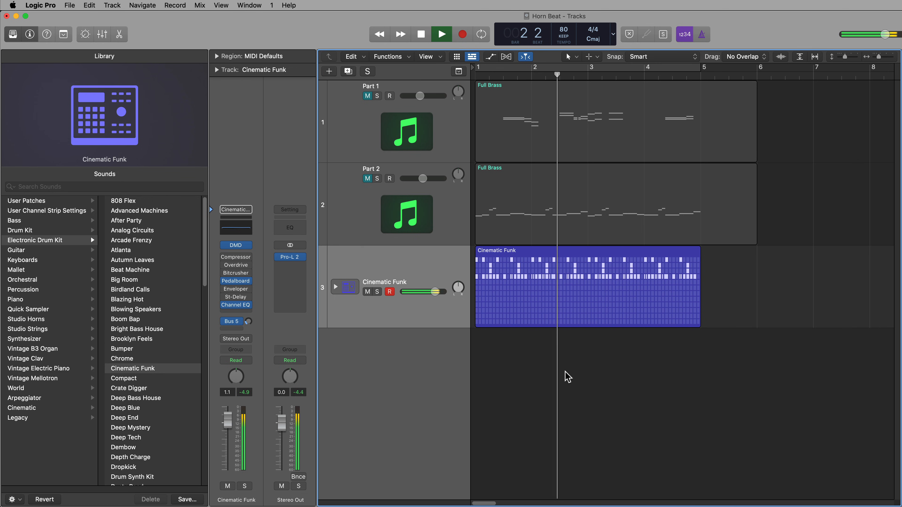
Mute the Cinematic Funk track, stop playback and unmute the Part 1 and Part 2 tracks.
{"action": "left_click", "coordinate": [368, 292]}
{"action": "key", "text": "space"}
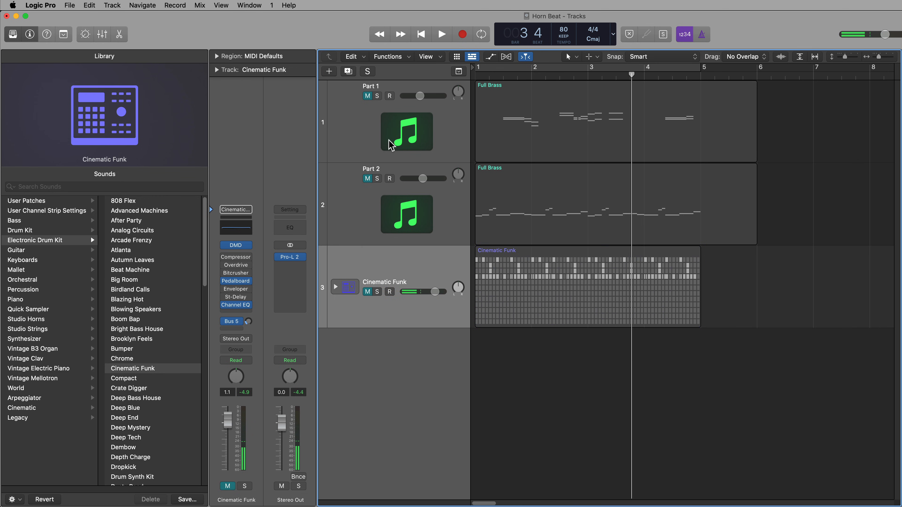
{"action": "left_click", "coordinate": [368, 96]}
{"action": "left_click", "coordinate": [367, 178]}
Examine the notes of the Full Brass regions on Part 2 and Part 1 in the Piano Roll.
{"action": "left_click", "coordinate": [423, 217]}
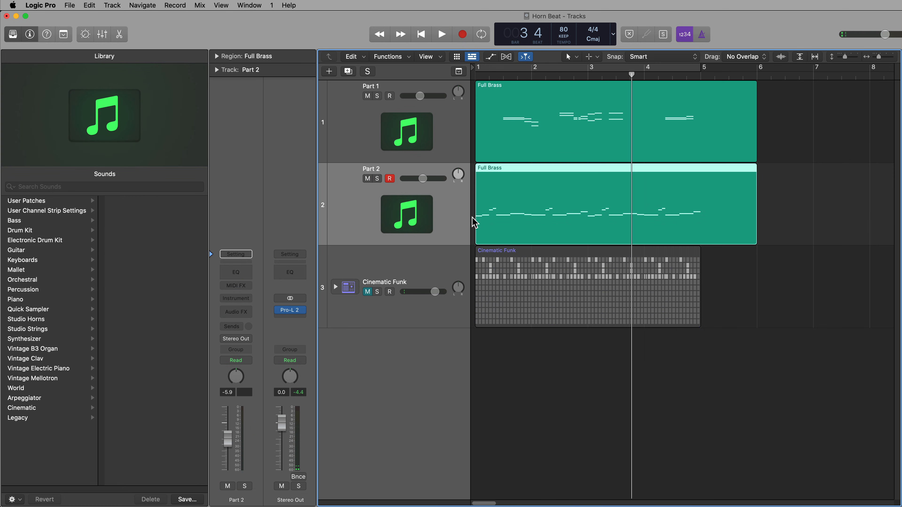
{"action": "double_click", "coordinate": [552, 225]}
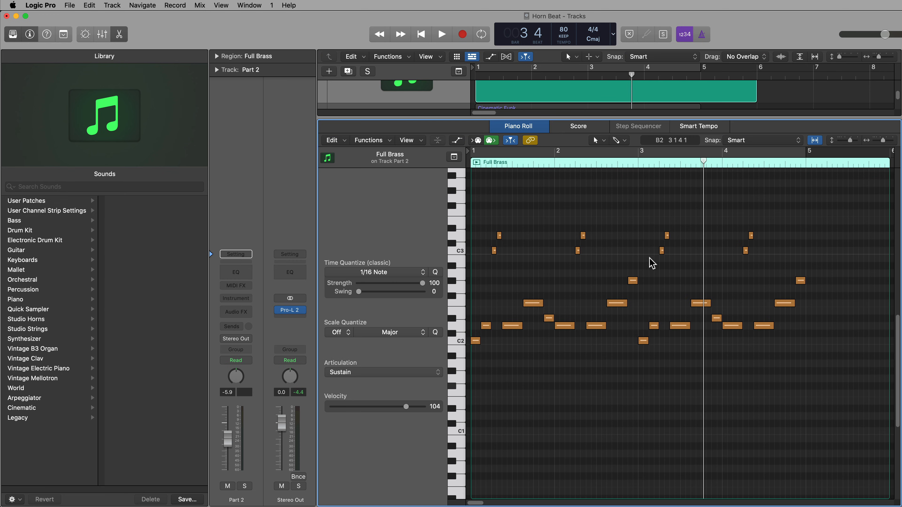
{"action": "key", "text": "p"}
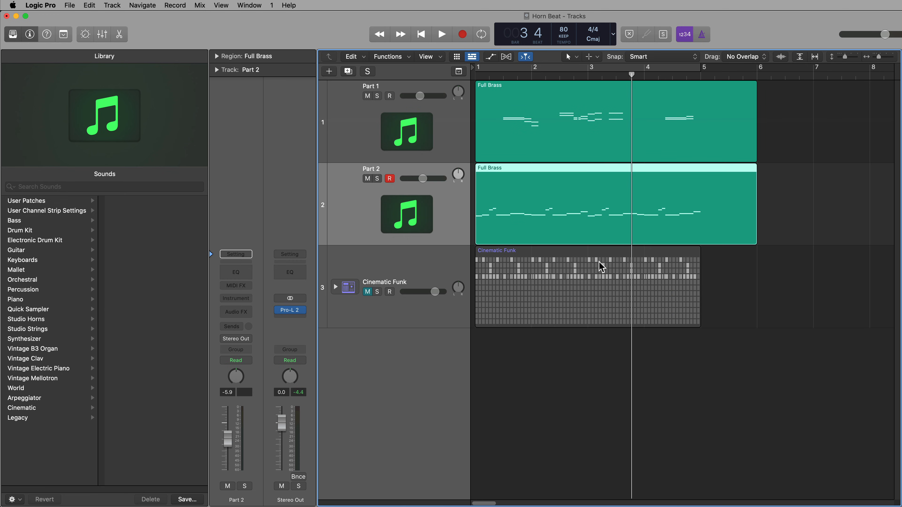
{"action": "double_click", "coordinate": [582, 107]}
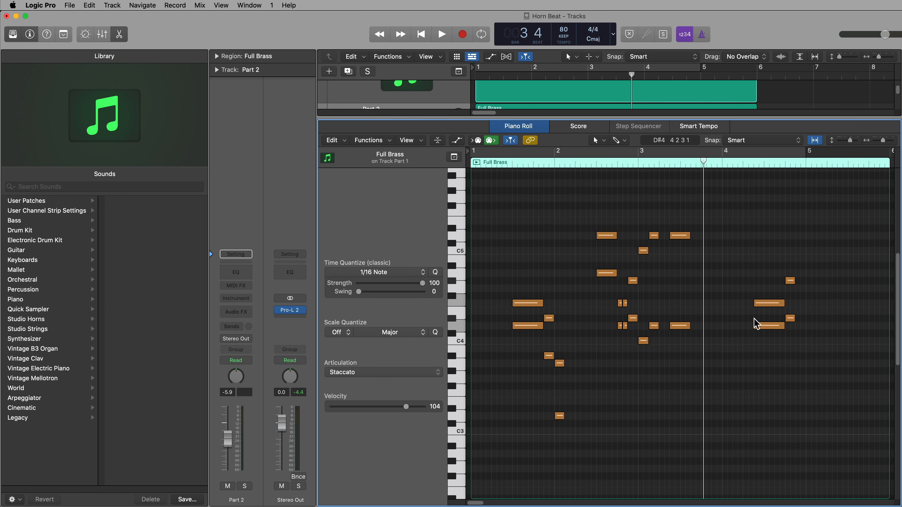
{"action": "key", "text": "p"}
Mute the Part 1 track and select the Part 2 track.
{"action": "left_click", "coordinate": [417, 146]}
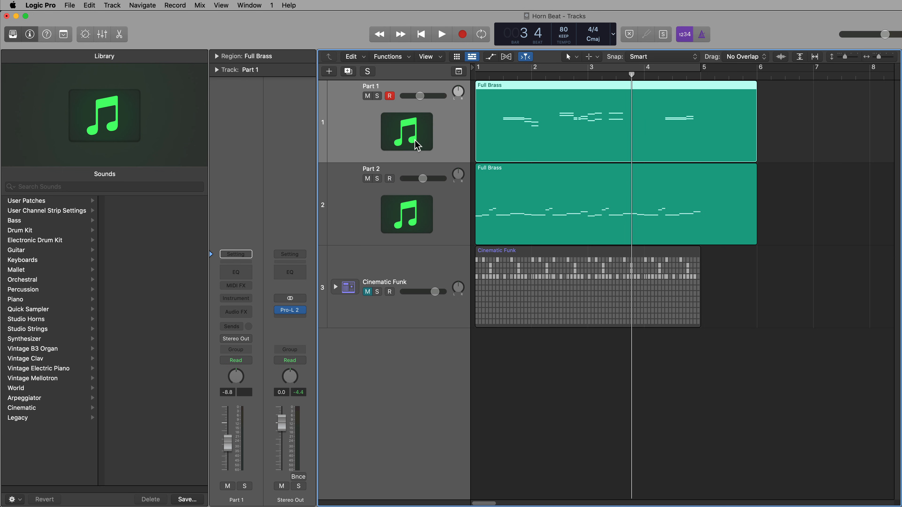
{"action": "left_click", "coordinate": [368, 96]}
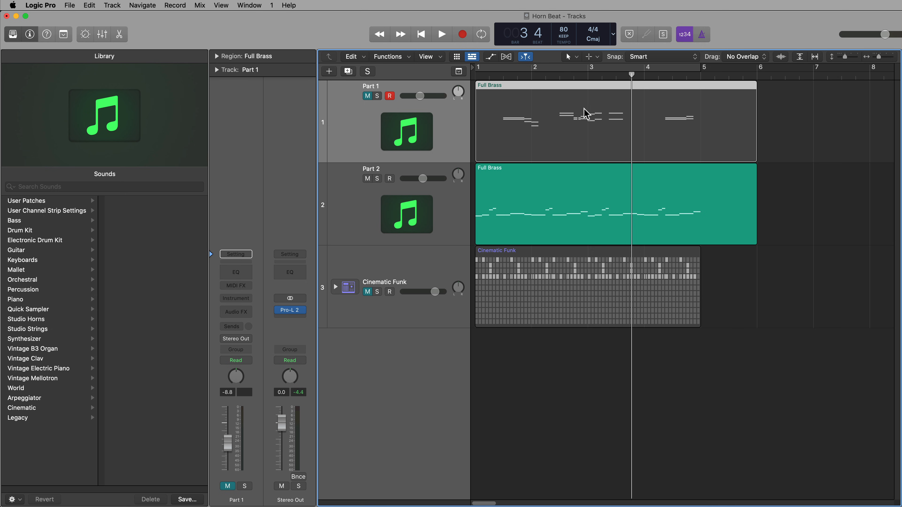
{"action": "left_click", "coordinate": [406, 215]}
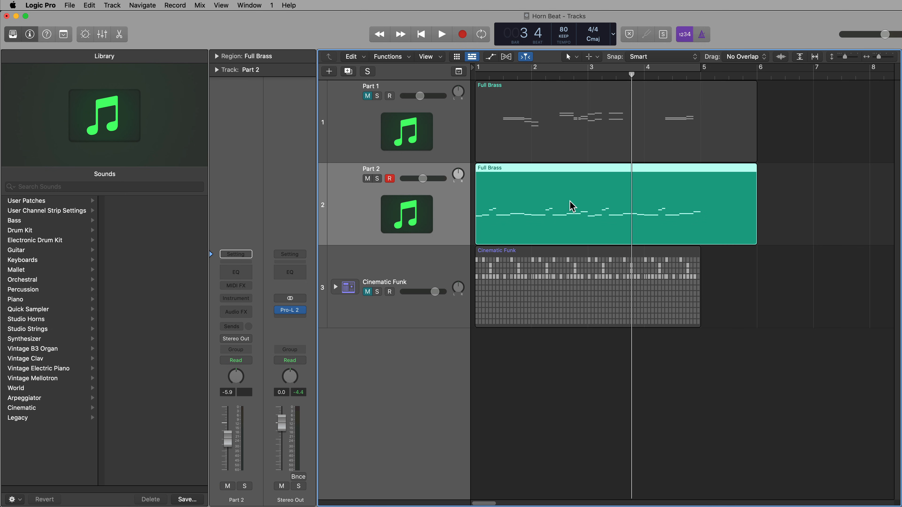
Insert a stereo Studio Horns instrument on the Part 2 track and load its Soul Section.
{"action": "left_click", "coordinate": [236, 298]}
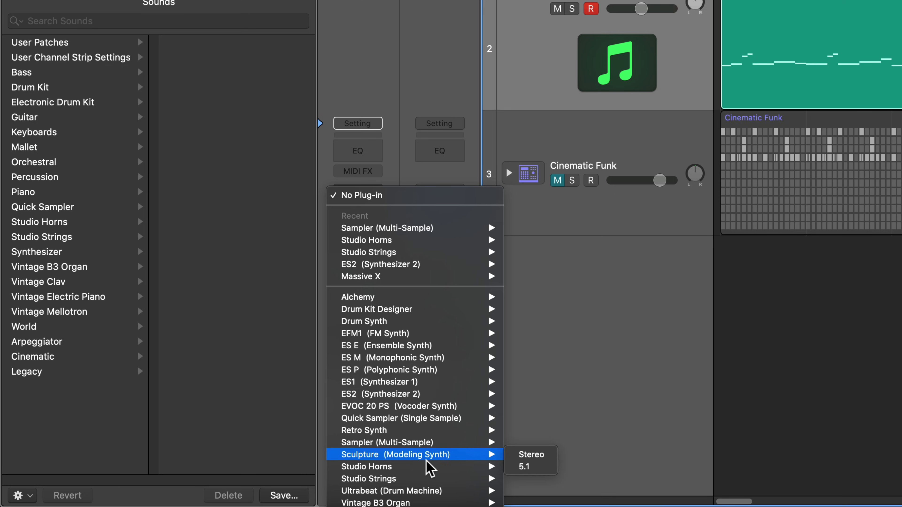
{"action": "mouse_move", "coordinate": [492, 467]}
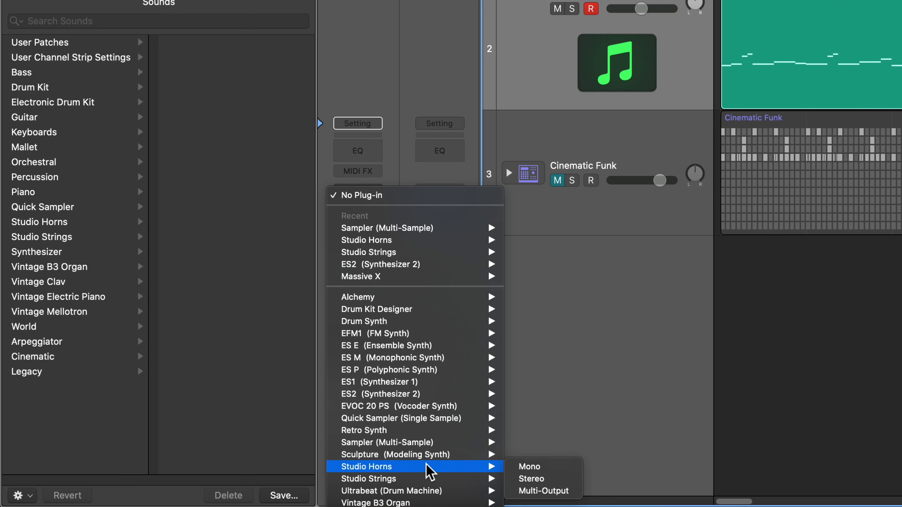
{"action": "left_click", "coordinate": [551, 480]}
{"action": "left_click", "coordinate": [611, 201]}
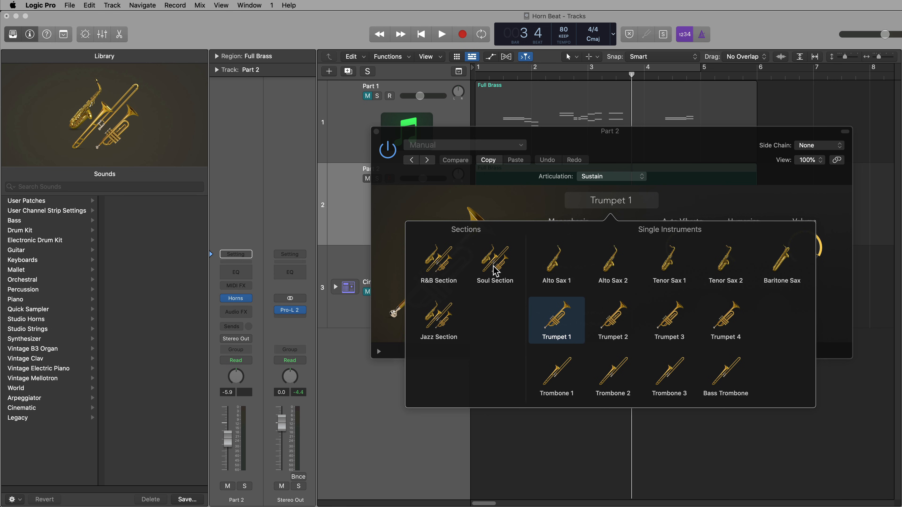
{"action": "left_click", "coordinate": [496, 272]}
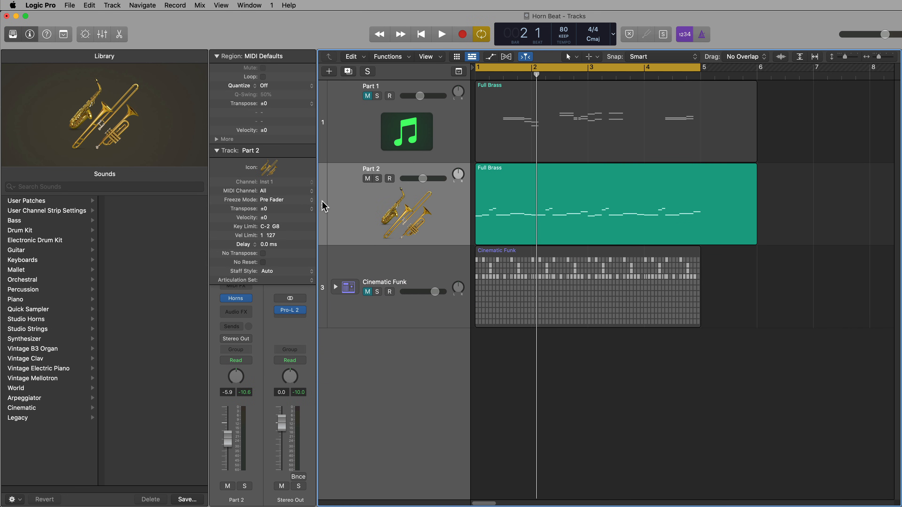
Play the Part 2 horns while hiding the Library and zooming the timeline in horizontally, and stop playback.
{"action": "key", "text": "space"}
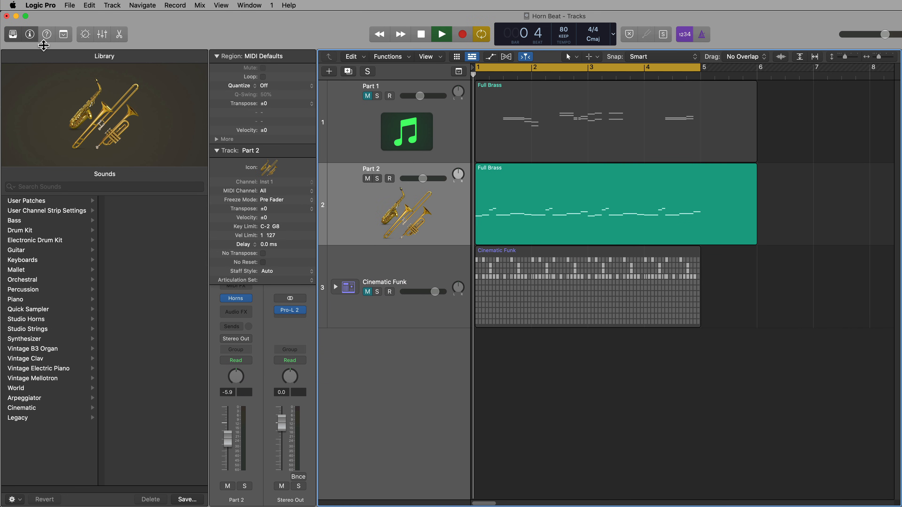
{"action": "left_click", "coordinate": [12, 34]}
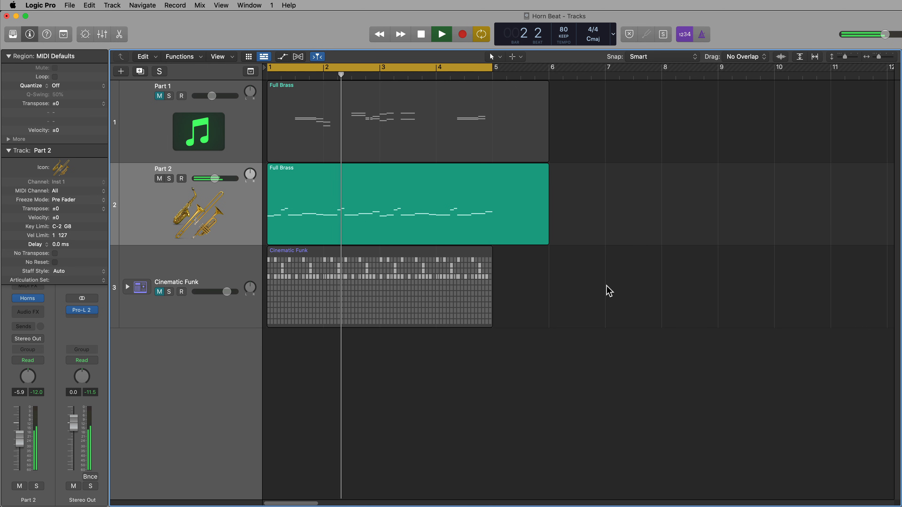
{"action": "key", "text": "super+Right"}
{"action": "key", "text": "super+Right"}
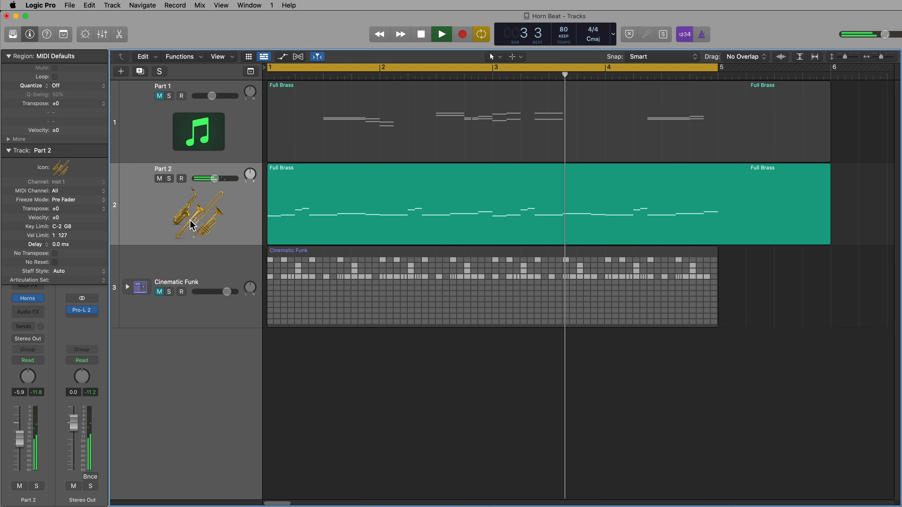
{"action": "mouse_move", "coordinate": [19, 299]}
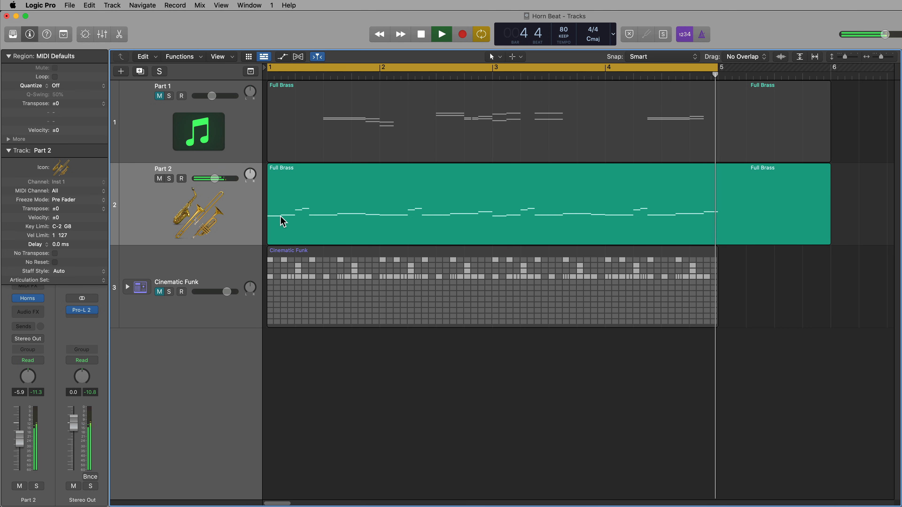
{"action": "key", "text": "space"}
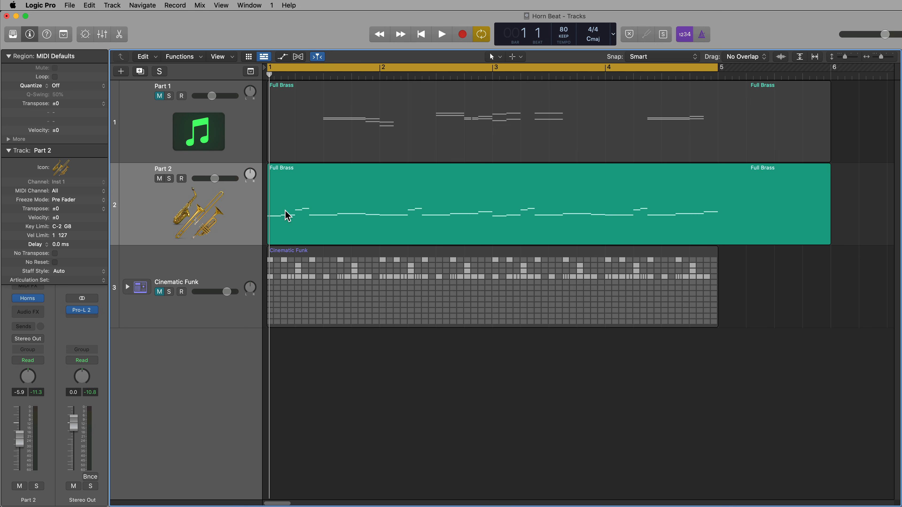
Create a new articulation set for the Part 2 track and open it in the articulation editor.
{"action": "key", "text": "v"}
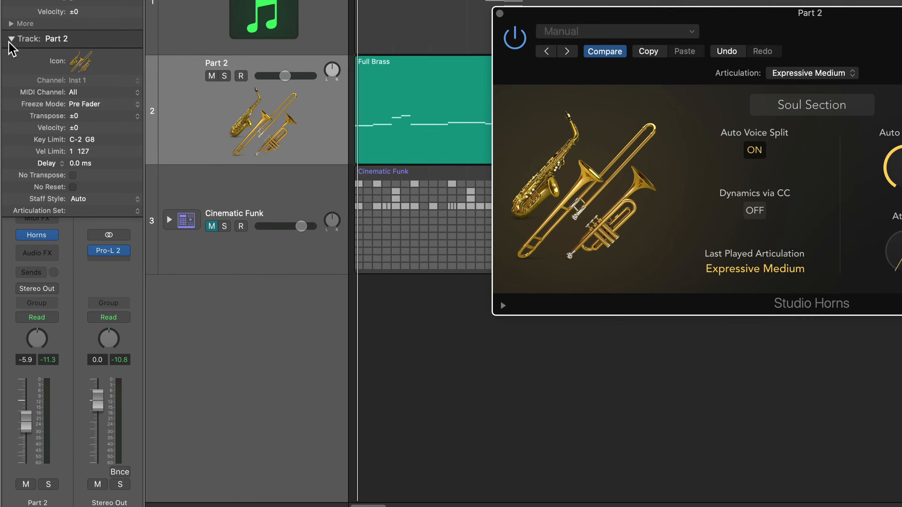
{"action": "left_click", "coordinate": [8, 151]}
{"action": "left_click", "coordinate": [9, 151]}
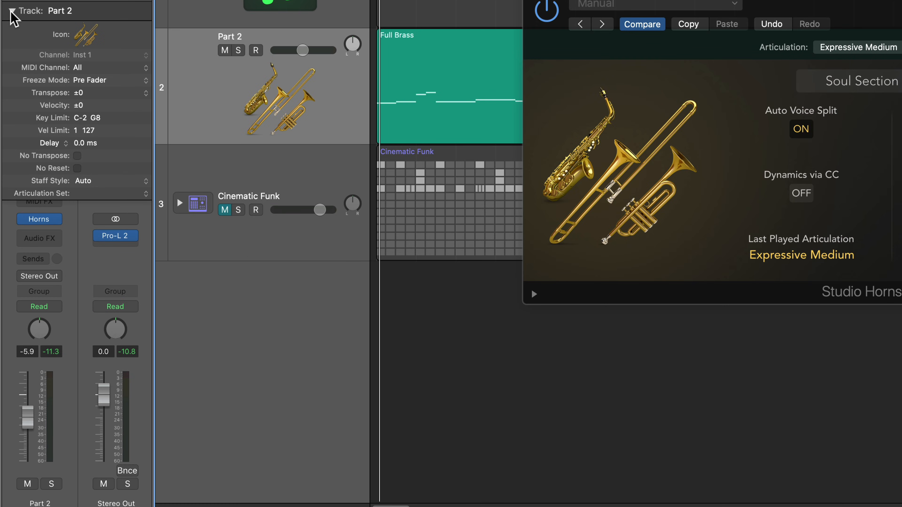
{"action": "left_click", "coordinate": [100, 196]}
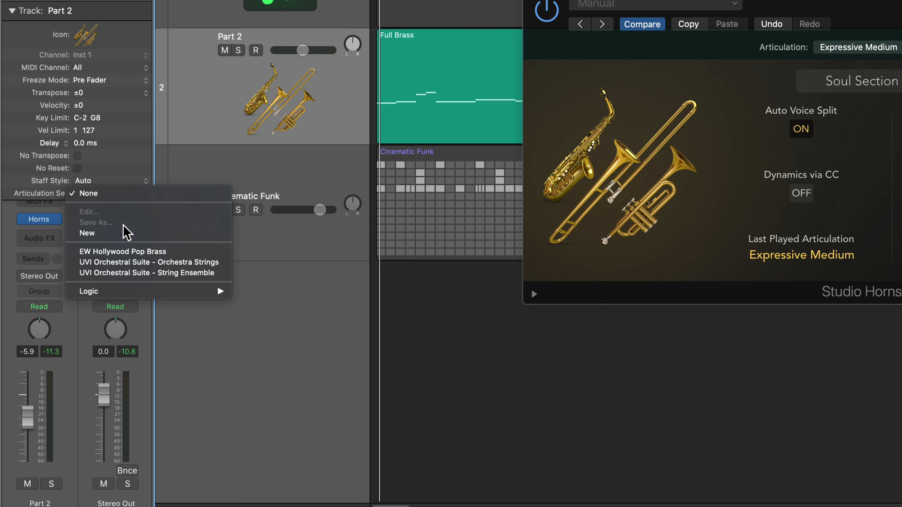
{"action": "mouse_move", "coordinate": [119, 292]}
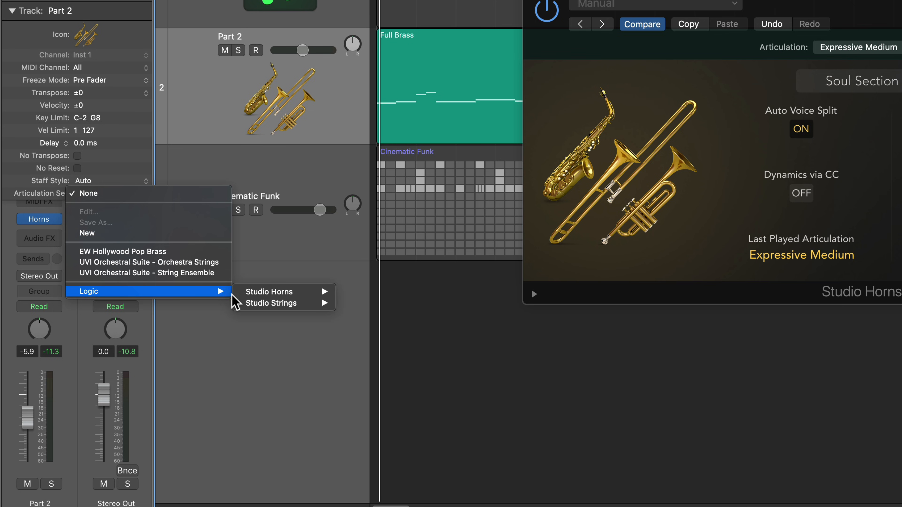
{"action": "mouse_move", "coordinate": [265, 307]}
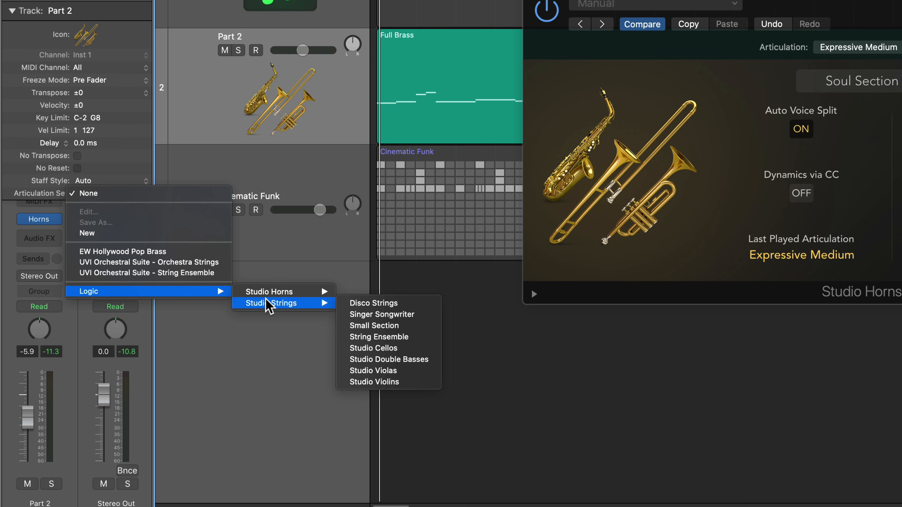
{"action": "left_click", "coordinate": [403, 186]}
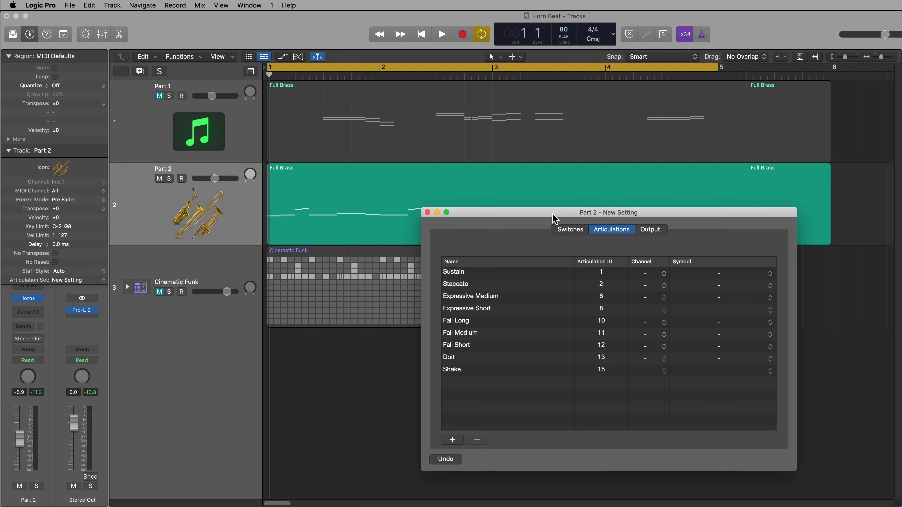
Examine the list of Studio Horns articulations from Sustain to Shake in Part 2's articulation set, and close the editor.
{"action": "left_click_drag", "start_coordinate": [782, 97], "coordinate": [644, 0]}
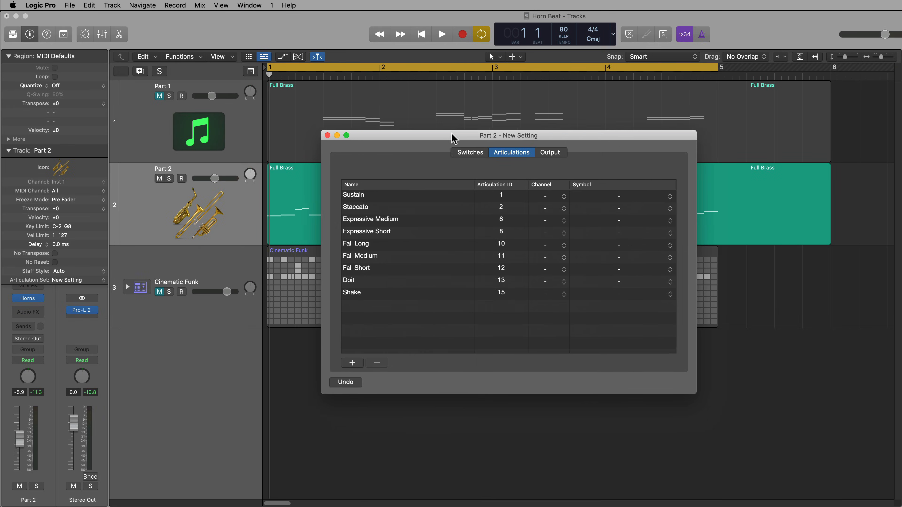
{"action": "left_click", "coordinate": [361, 195]}
{"action": "key", "text": "Down"}
{"action": "key", "text": "Down"}
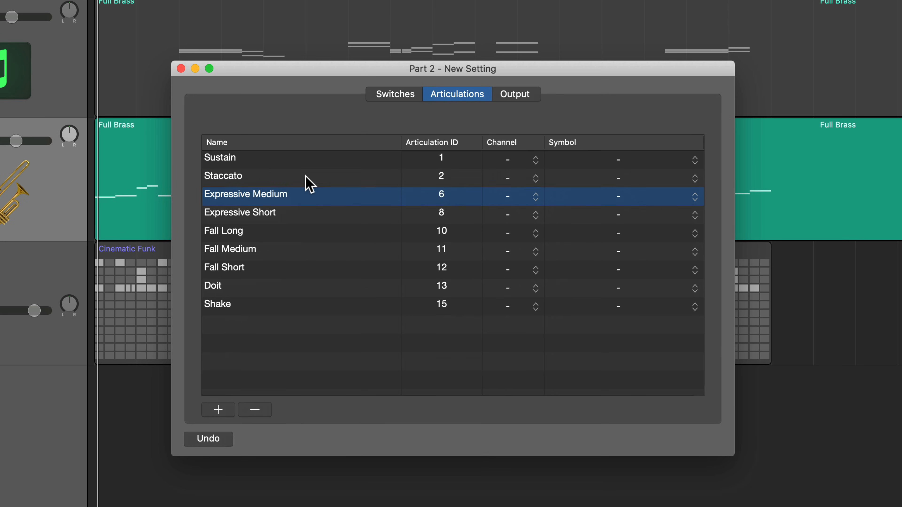
{"action": "key", "text": "Down"}
{"action": "key", "text": "Down"}
{"action": "key", "text": "Down"}
{"action": "key", "text": "Down"}
{"action": "key", "text": "Down"}
{"action": "key", "text": "Down"}
{"action": "key", "text": "Up"}
{"action": "key", "text": "Up"}
{"action": "key", "text": "Up"}
{"action": "key", "text": "Up"}
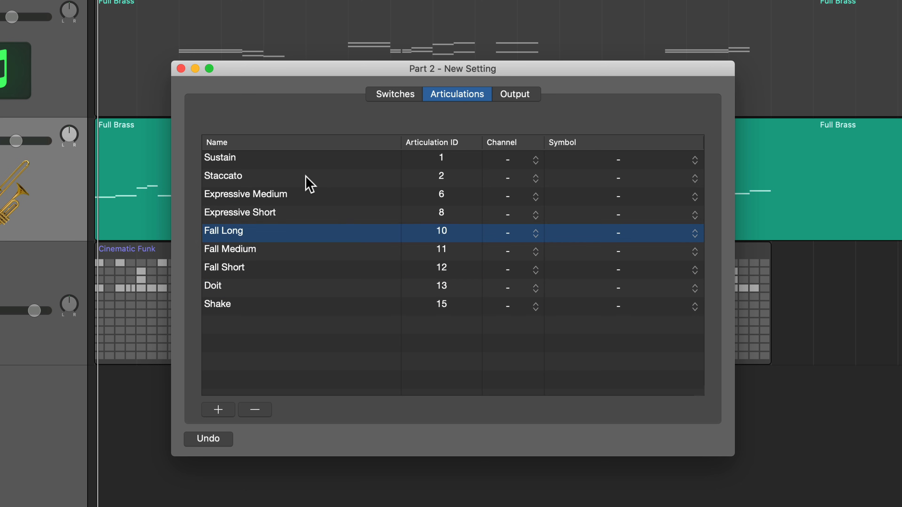
{"action": "key", "text": "Up"}
{"action": "key", "text": "Up"}
{"action": "key", "text": "Up"}
{"action": "key", "text": "Up"}
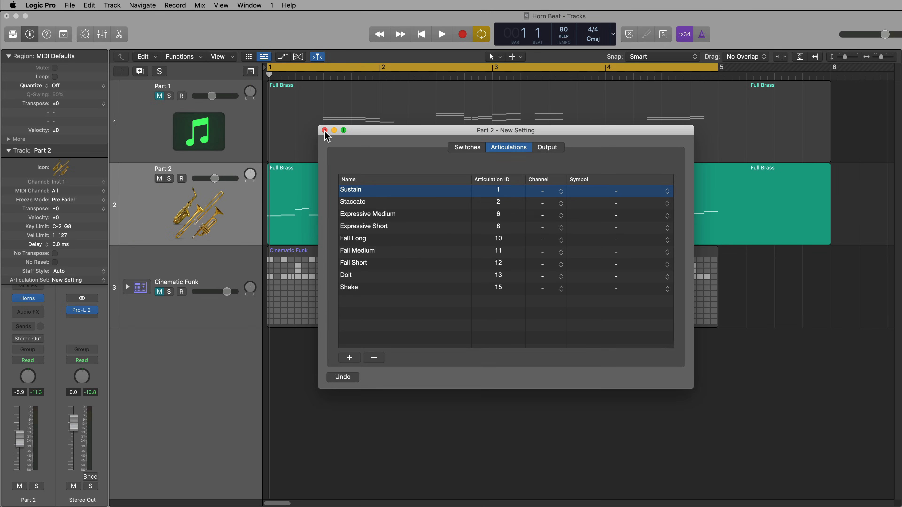
{"action": "left_click", "coordinate": [325, 131]}
Open the Part 2 region in the Piano Roll, select all its notes and open their articulation choices.
{"action": "double_click", "coordinate": [336, 188]}
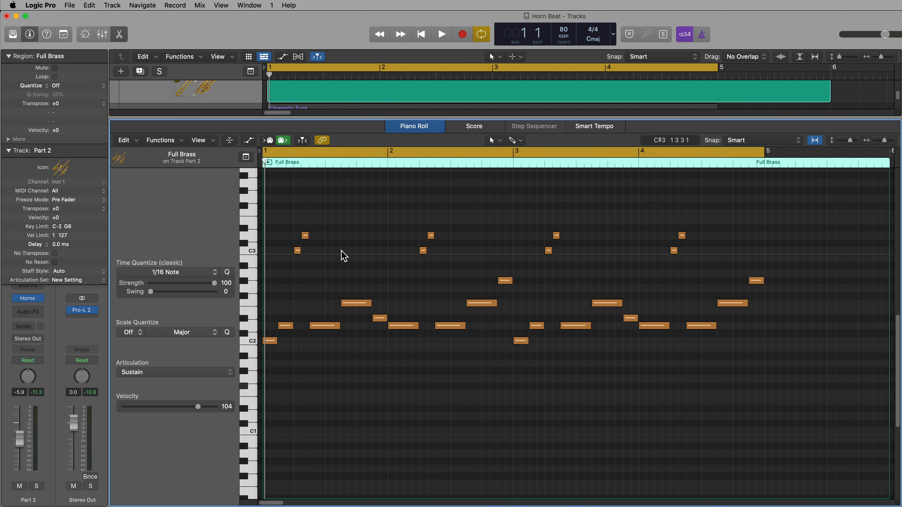
{"action": "key", "text": "super+a"}
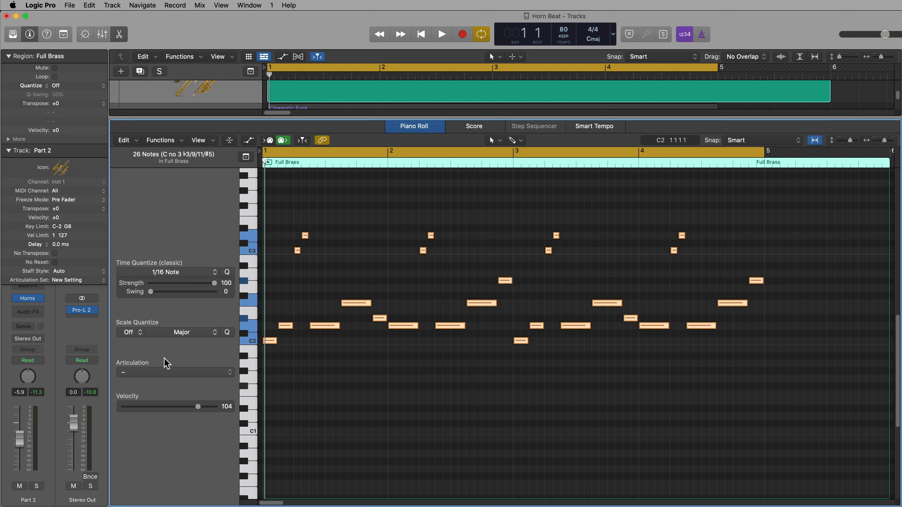
{"action": "left_click", "coordinate": [165, 376]}
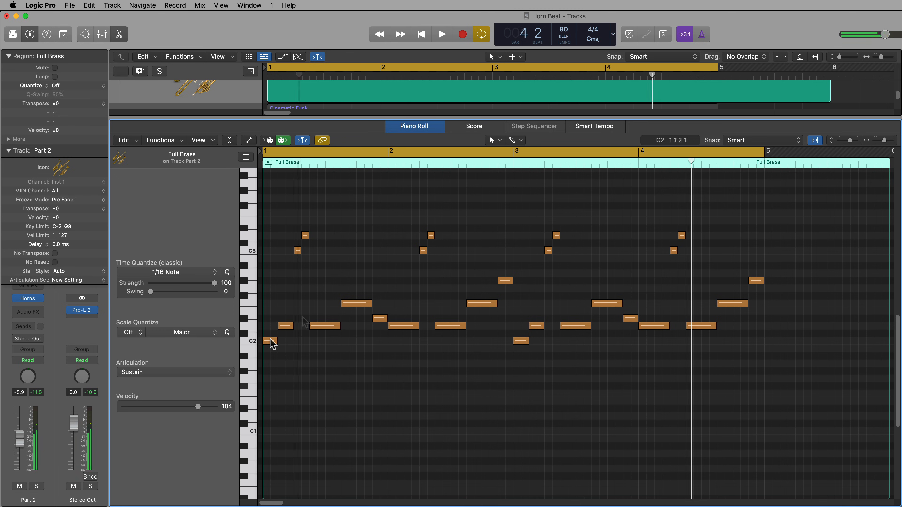
Mute the two C2 notes at the starts of bars 1 and 3 in the Part 2 region.
{"action": "key", "text": "space"}
{"action": "mouse_move", "coordinate": [272, 357]}
{"action": "left_mouse_down"}
{"action": "mouse_move", "coordinate": [557, 371]}
{"action": "mouse_move", "coordinate": [545, 326]}
{"action": "mouse_move", "coordinate": [545, 353]}
{"action": "mouse_move", "coordinate": [434, 368]}
{"action": "mouse_move", "coordinate": [268, 344]}
{"action": "left_mouse_up"}
{"action": "left_click", "coordinate": [318, 382]}
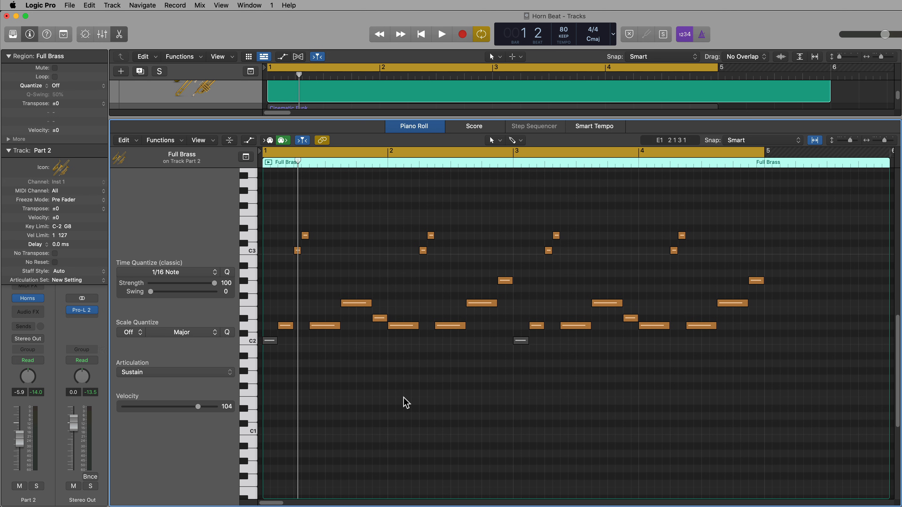
Select all the C3 notes in the Part 2 region and set their articulation to Sustain.
{"action": "left_click_drag", "start_coordinate": [322, 273], "coordinate": [359, 343]}
{"action": "left_click", "coordinate": [355, 376]}
{"action": "left_click", "coordinate": [253, 251]}
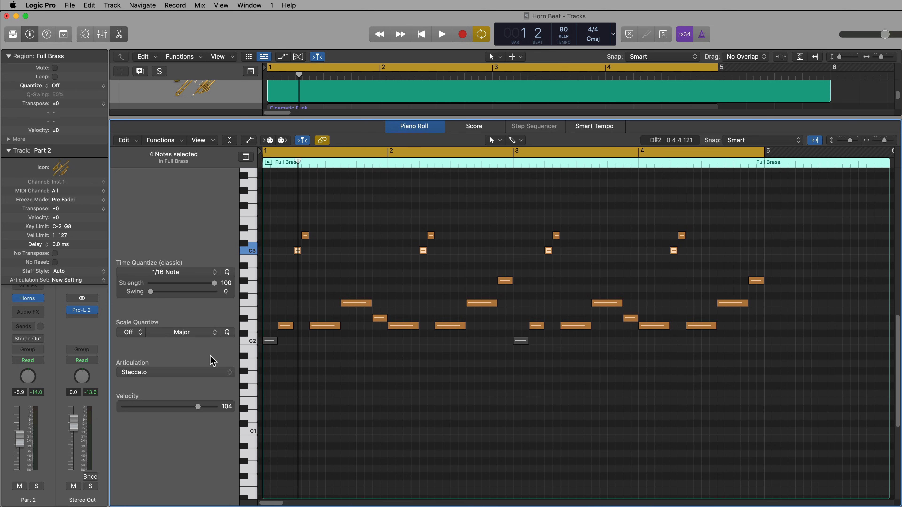
{"action": "left_click", "coordinate": [160, 374]}
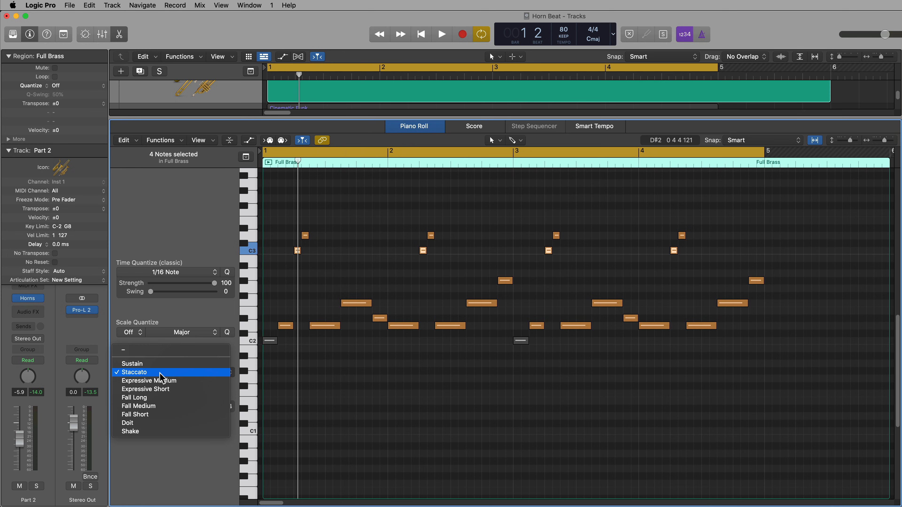
{"action": "left_click", "coordinate": [164, 366]}
{"action": "left_click", "coordinate": [349, 385]}
Select the four long F2 notes across bars 1 to 4, set their articulation to Sustain, and deselect them.
{"action": "left_click", "coordinate": [356, 304]}
{"action": "left_click_drag", "start_coordinate": [477, 280], "coordinate": [476, 319]}
{"action": "left_click_drag", "start_coordinate": [613, 283], "coordinate": [613, 324]}
{"action": "left_click_drag", "start_coordinate": [731, 281], "coordinate": [730, 308]}
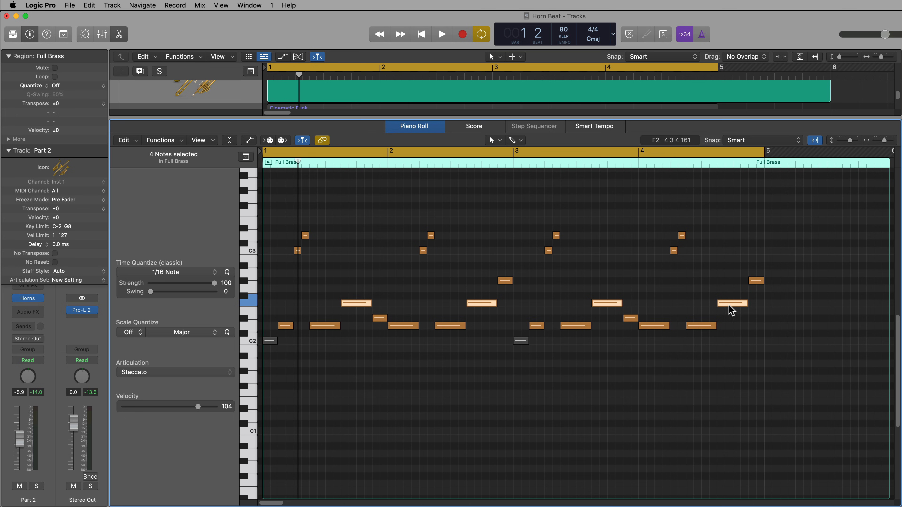
{"action": "left_click", "coordinate": [174, 373]}
{"action": "left_click", "coordinate": [165, 366]}
{"action": "left_click", "coordinate": [403, 408]}
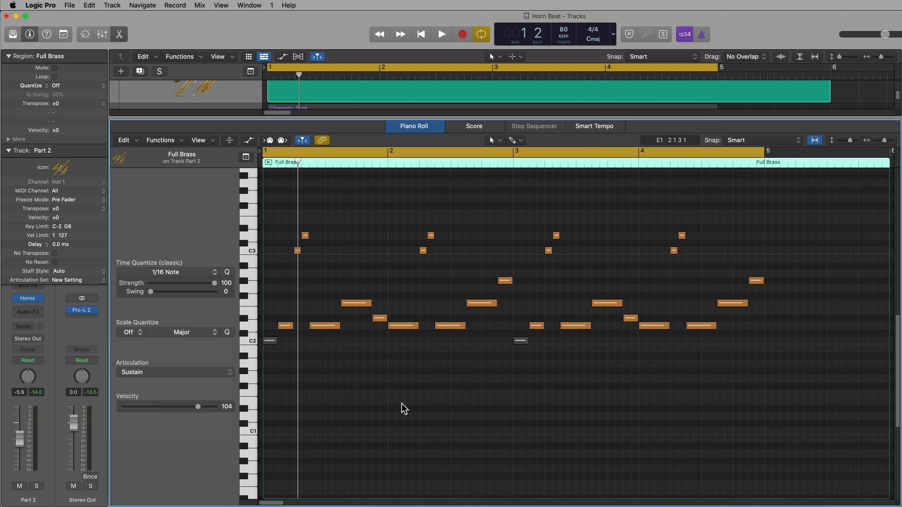
Play back the edited Part 2 horns, stop playback, and close the Piano Roll.
{"action": "key", "text": "space"}
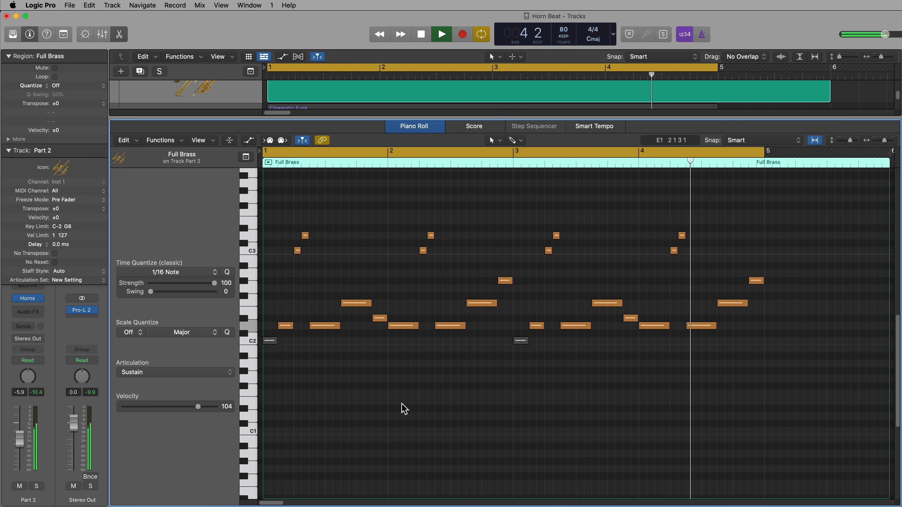
{"action": "key", "text": "space"}
{"action": "key", "text": "e"}
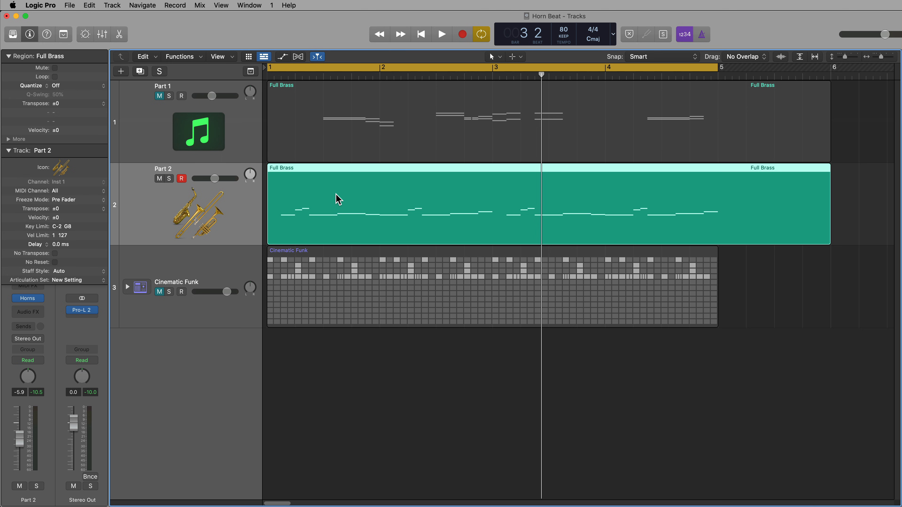
Duplicate the Part 2 track with its settings, naming the original Hi Brass and the duplicate Low Brass.
{"action": "left_click", "coordinate": [141, 72]}
{"action": "double_click", "coordinate": [170, 174]}
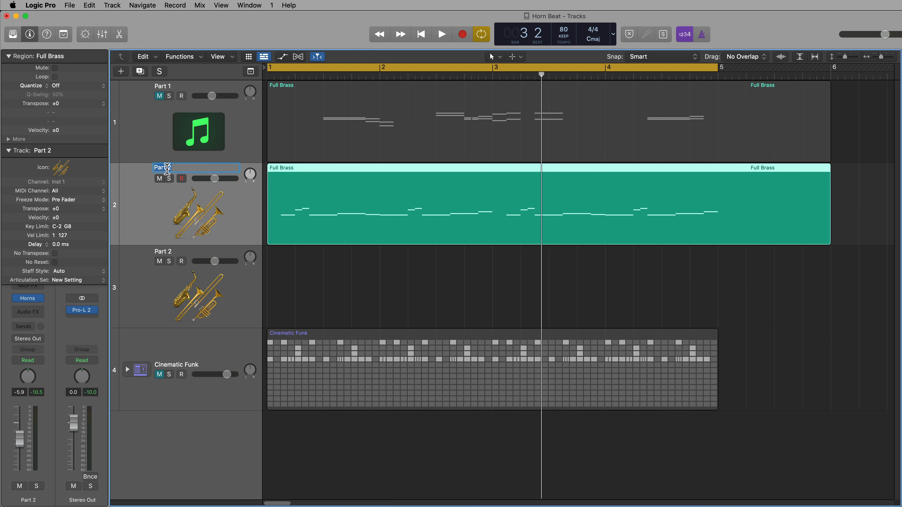
{"action": "type", "text": "Low"}
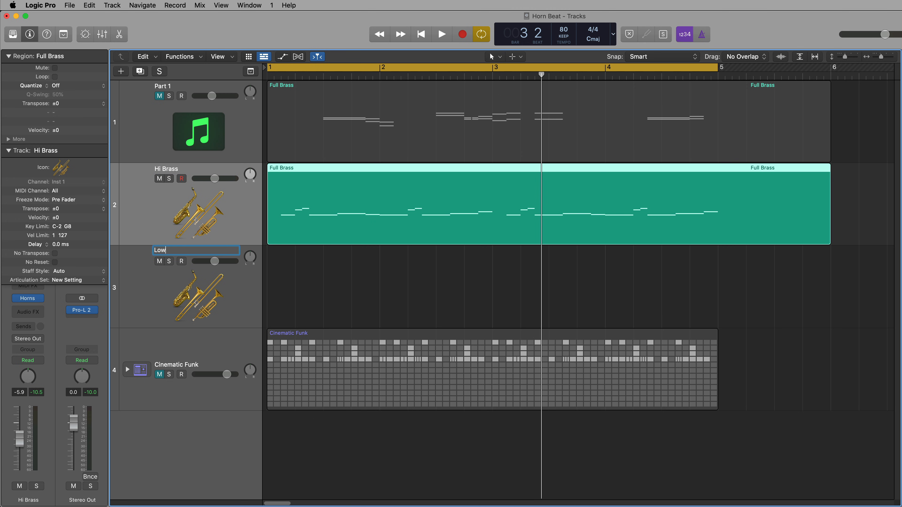
{"action": "type", "text": " Brass"}
{"action": "key", "text": "Return"}
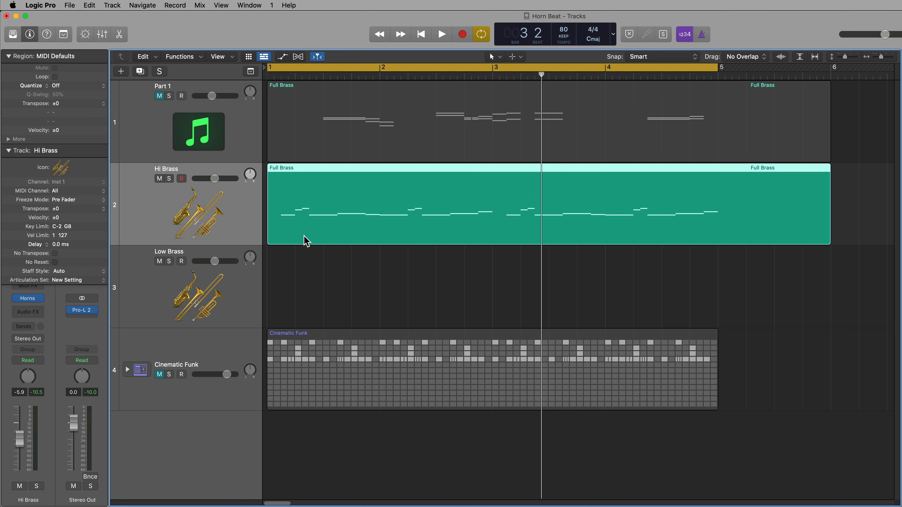
Copy the Hi Brass region onto the Low Brass track and replace that track's Studio Horns with a stereo Sampler.
{"action": "left_click_drag", "start_coordinate": [304, 240], "coordinate": [339, 280]}
{"action": "left_click", "coordinate": [216, 293]}
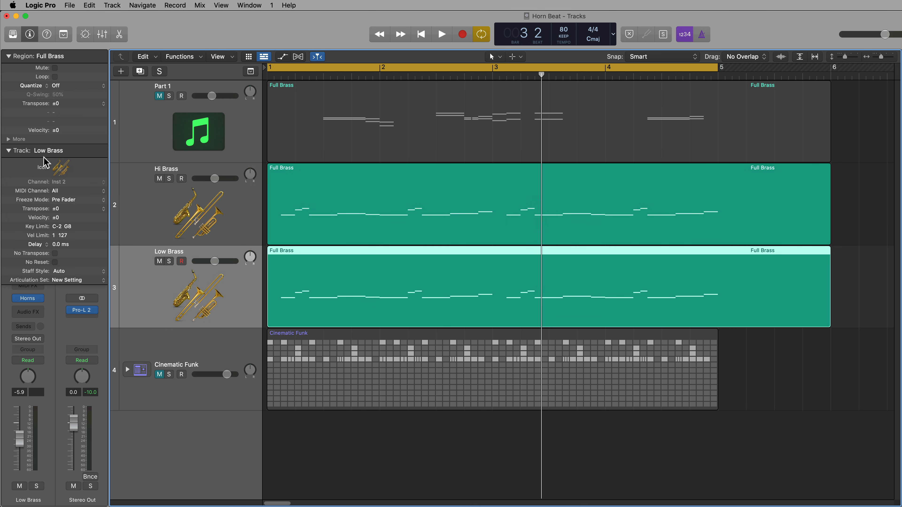
{"action": "left_click", "coordinate": [9, 150]}
{"action": "left_click", "coordinate": [40, 299]}
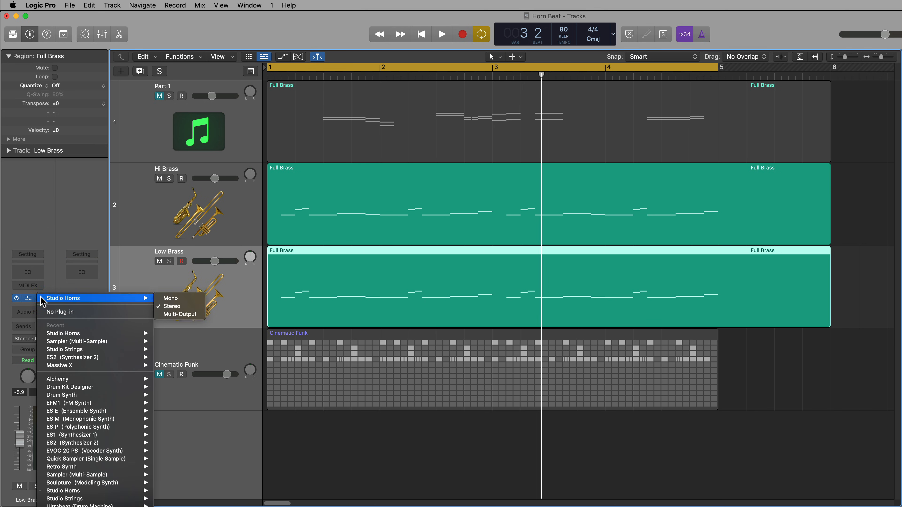
{"action": "mouse_move", "coordinate": [130, 474]}
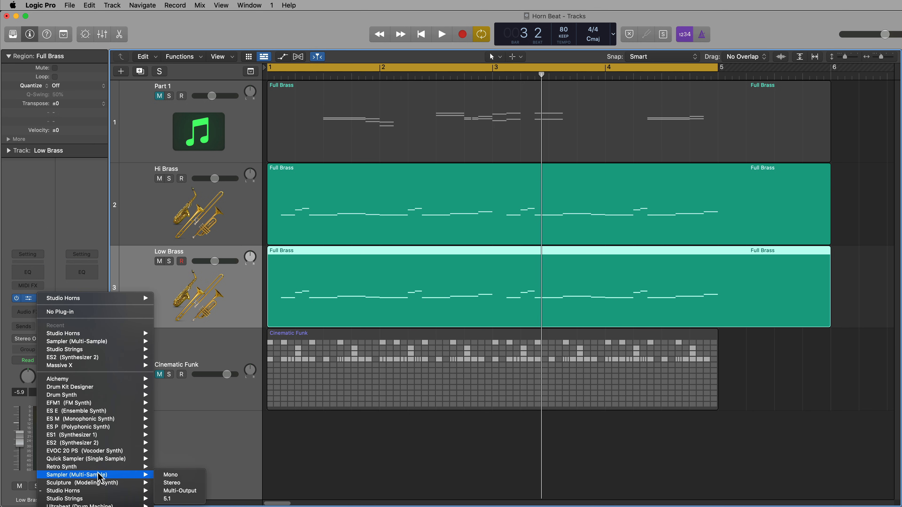
{"action": "left_click", "coordinate": [172, 482]}
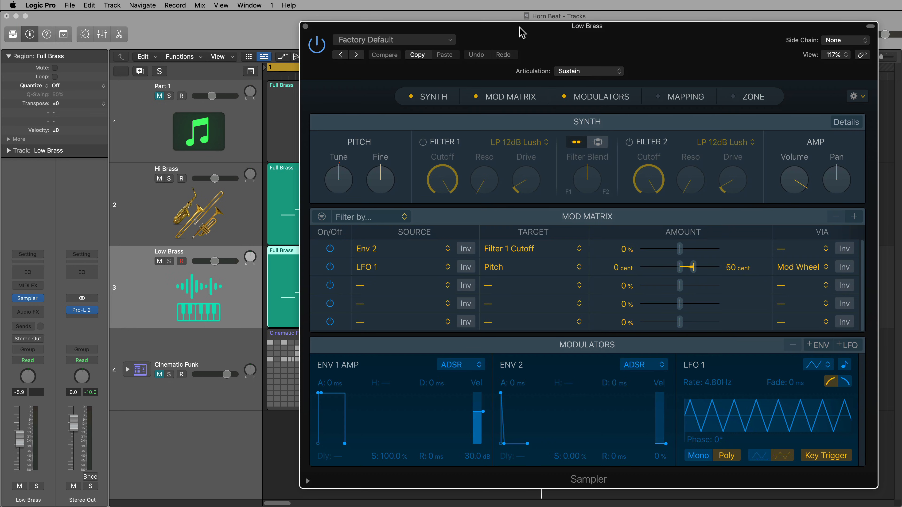
{"action": "left_click", "coordinate": [9, 151]}
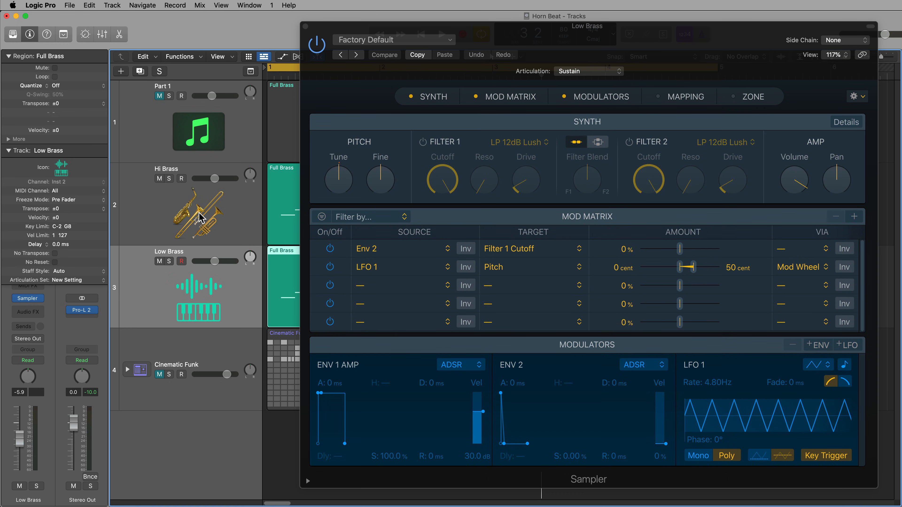
Load the factory orchestral brass instrument Full Brass+ into the Low Brass Sampler and close the plug-in window.
{"action": "left_click", "coordinate": [388, 41]}
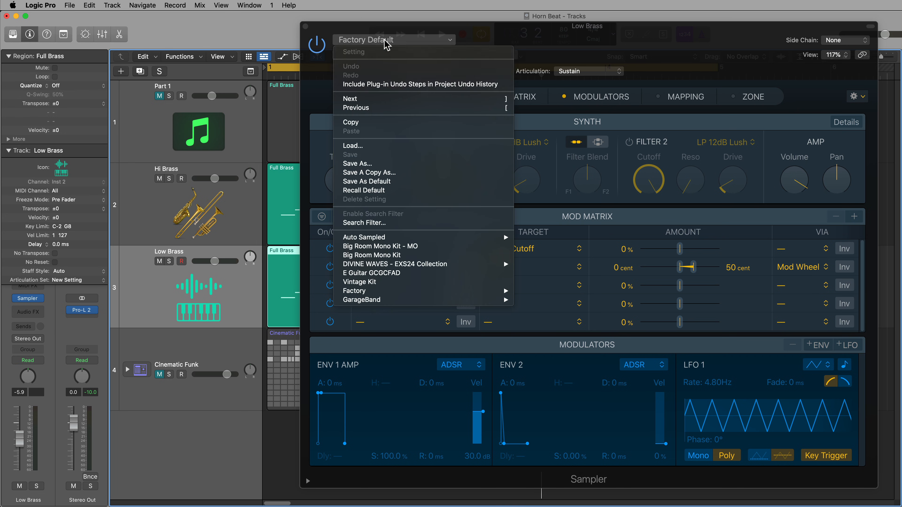
{"action": "mouse_move", "coordinate": [399, 267]}
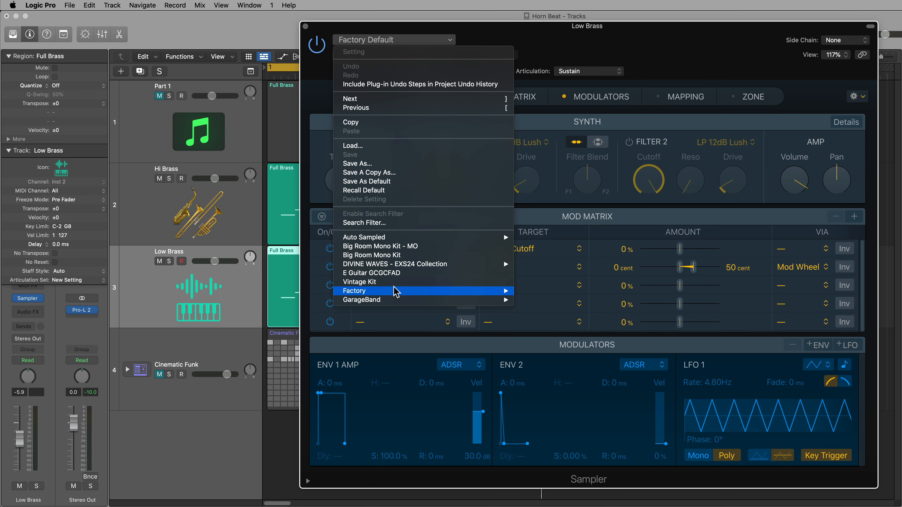
{"action": "mouse_move", "coordinate": [397, 293]}
{"action": "mouse_move", "coordinate": [542, 298]}
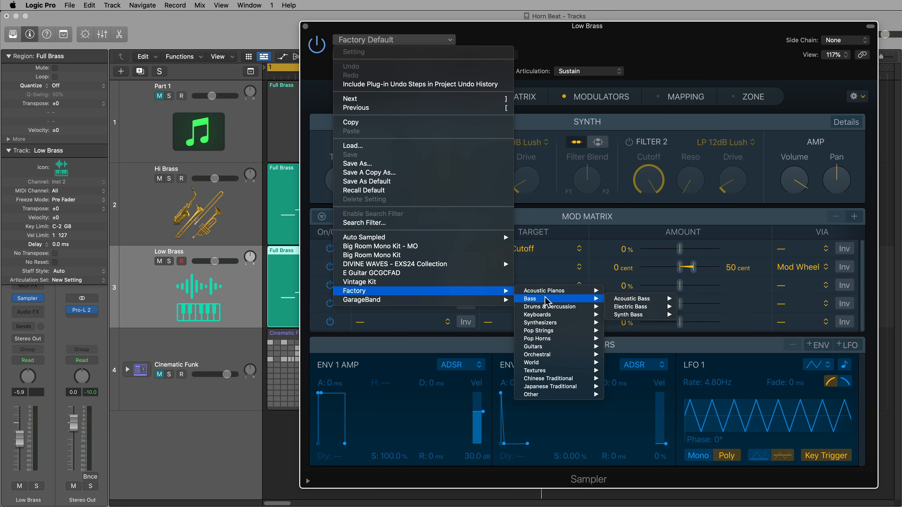
{"action": "mouse_move", "coordinate": [547, 354]}
{"action": "mouse_move", "coordinate": [637, 366]}
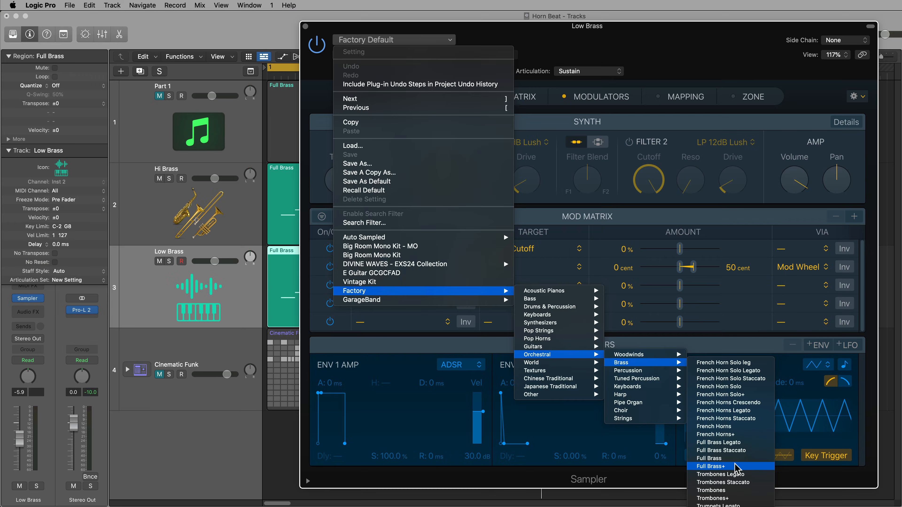
{"action": "left_click", "coordinate": [736, 469]}
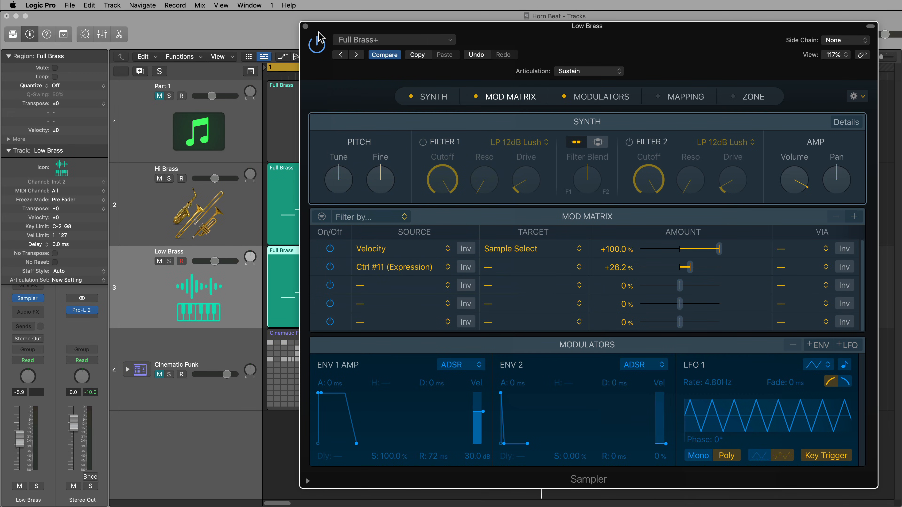
{"action": "left_click", "coordinate": [305, 26]}
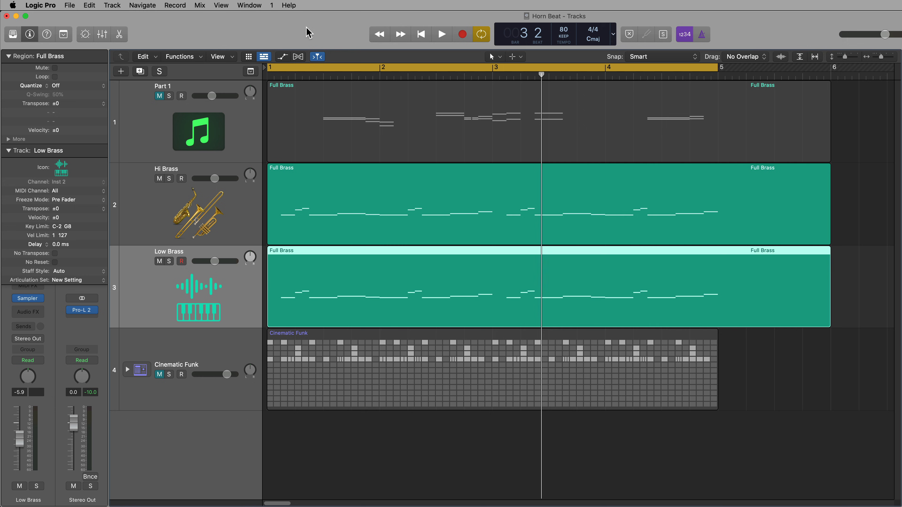
Set the Low Brass track's icon to the wind brass section picture that includes a tuba.
{"action": "right_click", "coordinate": [215, 288]}
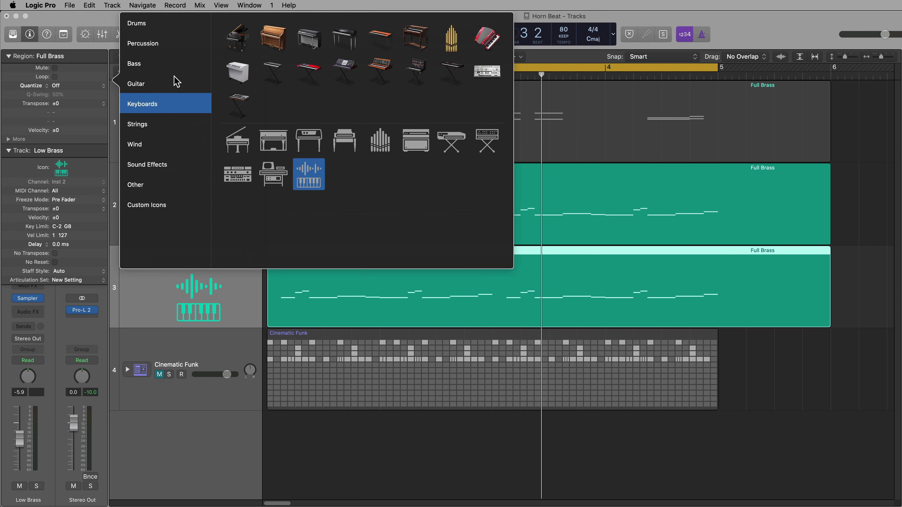
{"action": "left_click", "coordinate": [153, 151]}
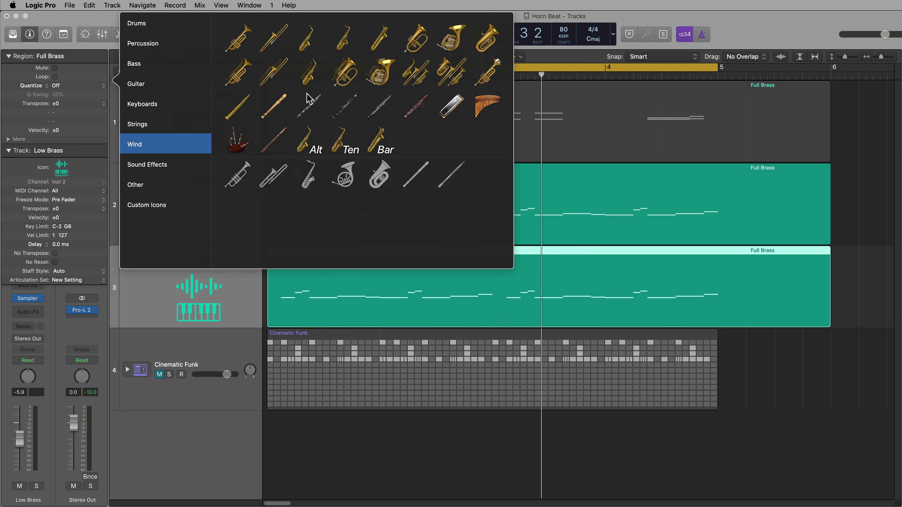
{"action": "left_click", "coordinate": [457, 74]}
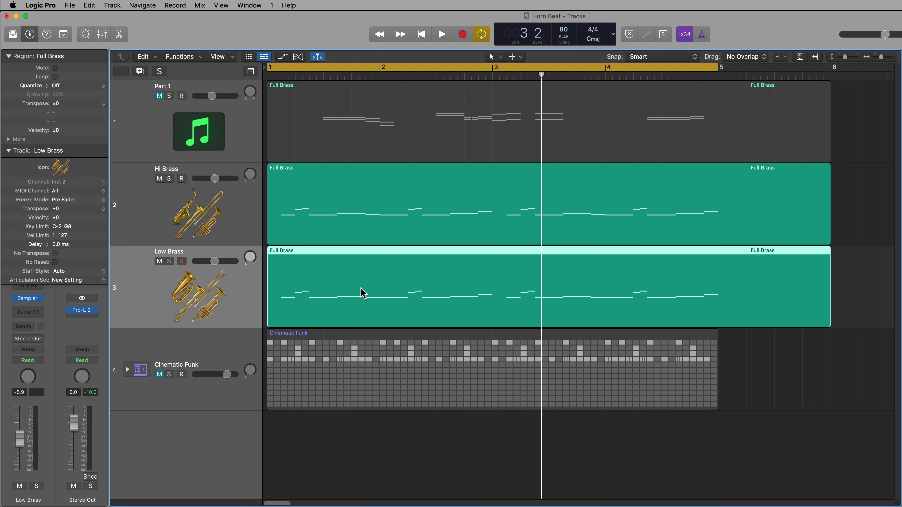
Unmute the two C2 notes in the Low Brass region and mute the Hi Brass track.
{"action": "double_click", "coordinate": [444, 310]}
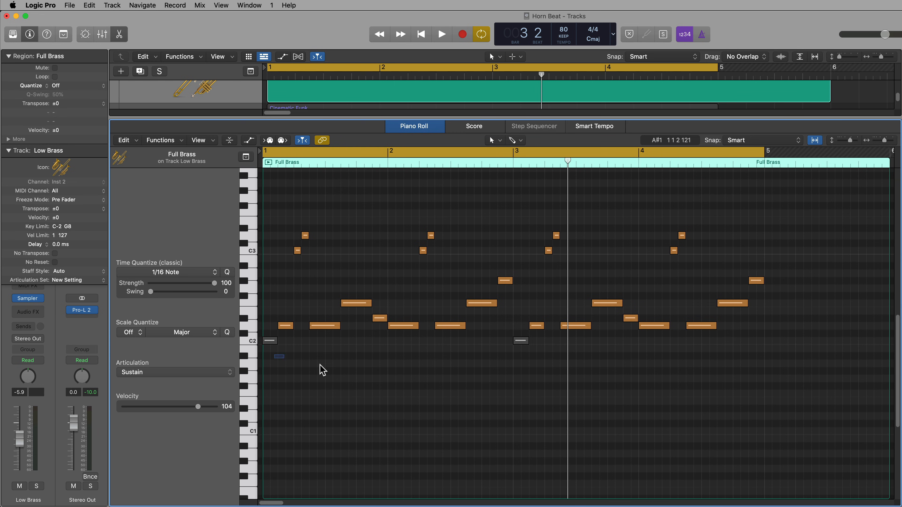
{"action": "left_click_drag", "start_coordinate": [322, 370], "coordinate": [520, 342]}
{"action": "key", "text": "e"}
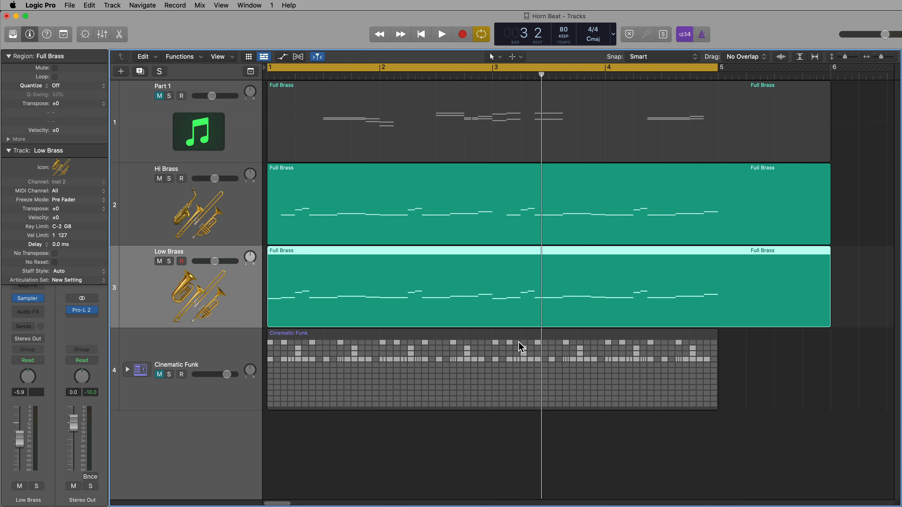
{"action": "left_click", "coordinate": [160, 178]}
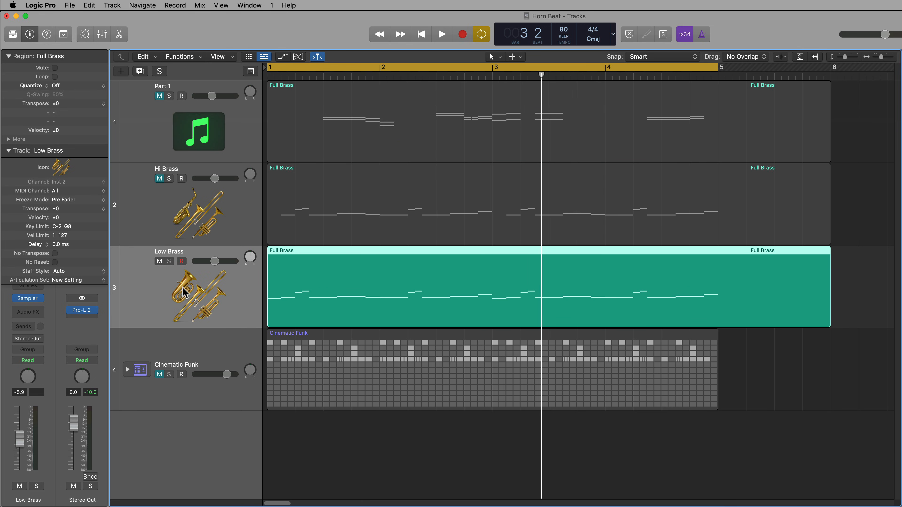
Check the articulation choices offered for the Low Brass region in the Piano Roll, keep Sustain, and close the editor.
{"action": "double_click", "coordinate": [368, 288]}
{"action": "left_click", "coordinate": [177, 373]}
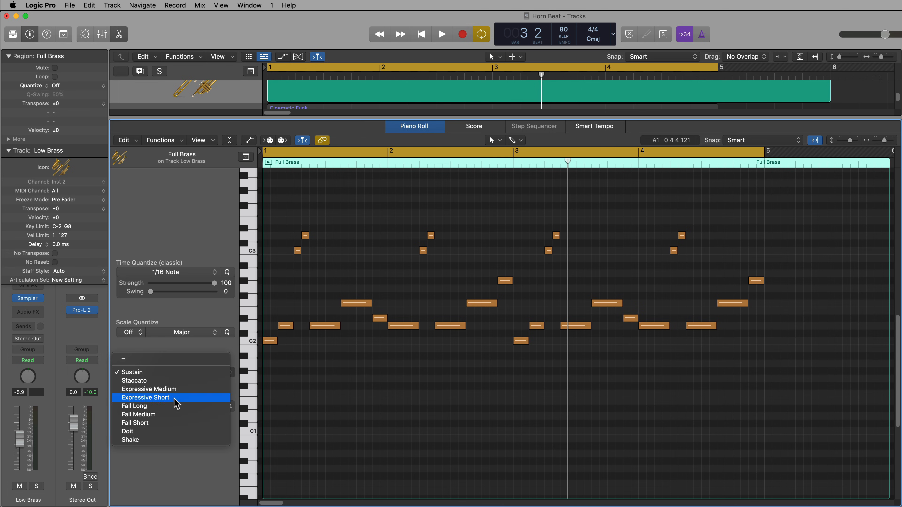
{"action": "left_click", "coordinate": [172, 372]}
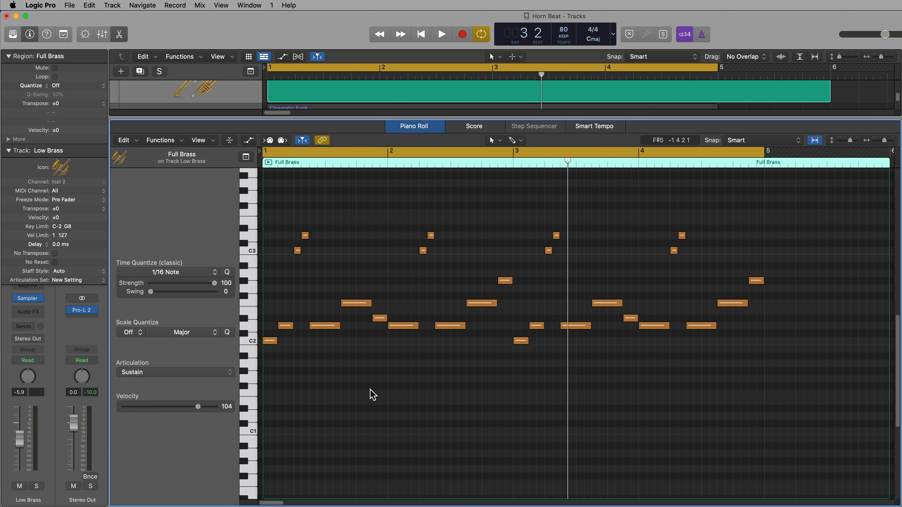
{"action": "key", "text": "e"}
Assign the Full Brass+ articulation set to the Low Brass track and review its articulations in the articulation editor.
{"action": "left_click", "coordinate": [217, 221]}
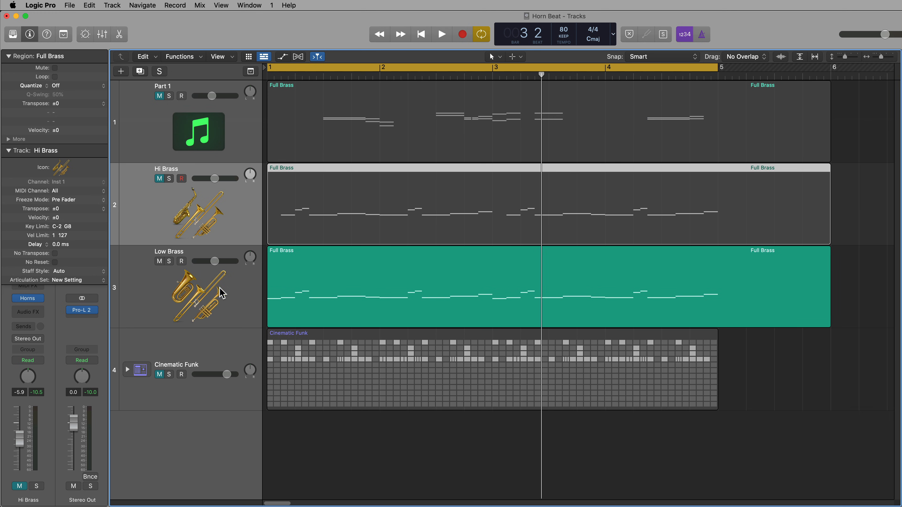
{"action": "left_click", "coordinate": [221, 294]}
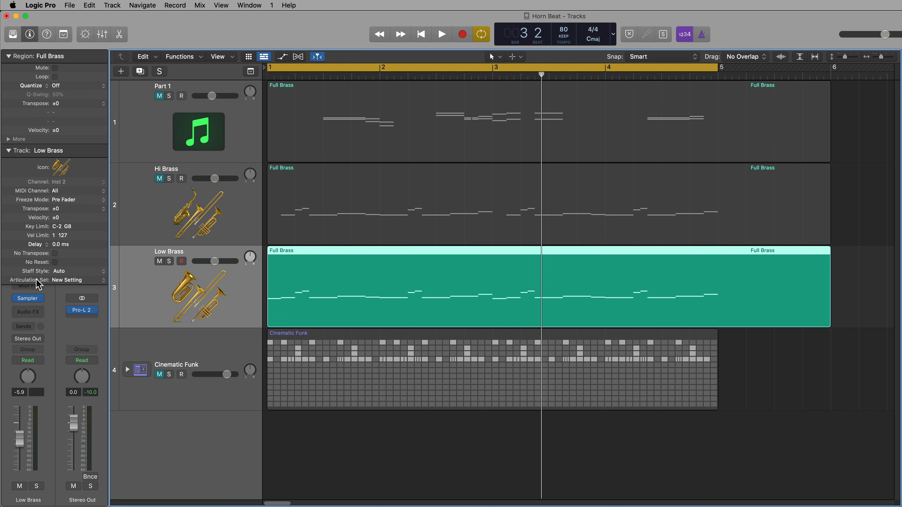
{"action": "left_click", "coordinate": [75, 284]}
{"action": "left_click", "coordinate": [76, 283]}
{"action": "left_click", "coordinate": [77, 284]}
{"action": "left_click", "coordinate": [82, 308]}
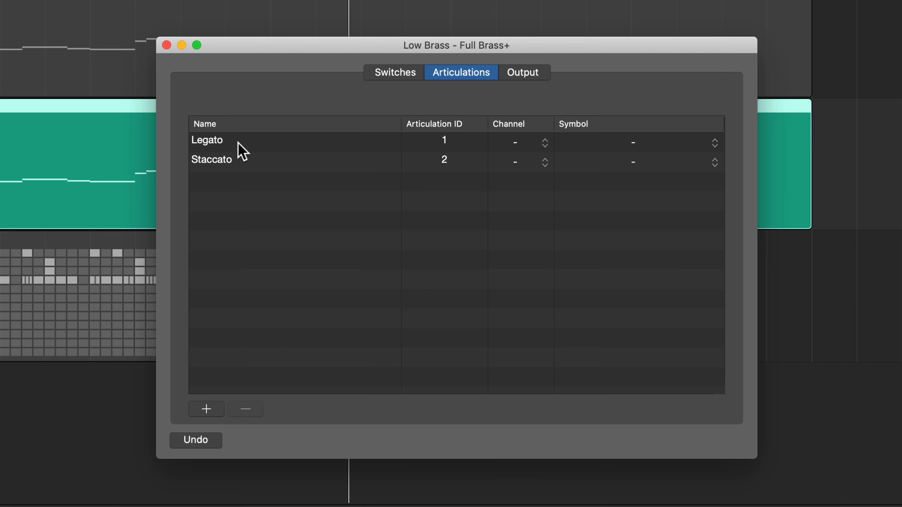
{"action": "left_click", "coordinate": [167, 45]}
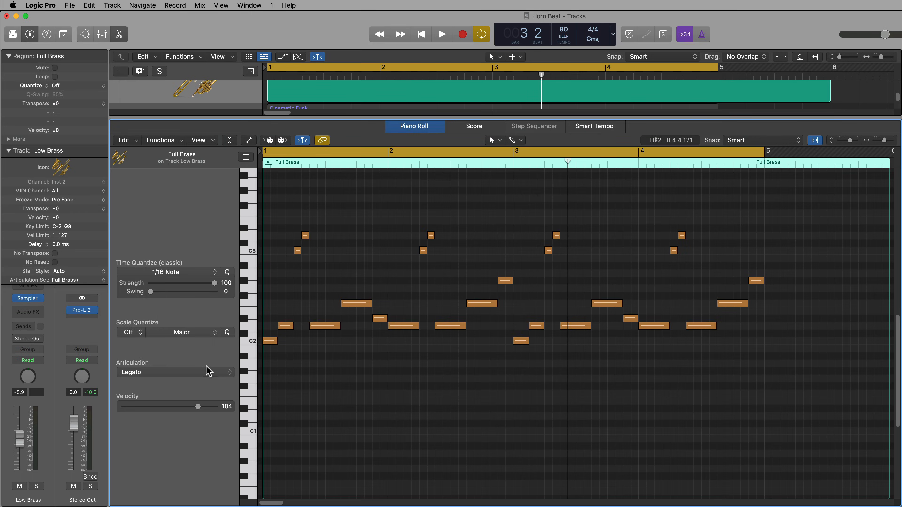
Check the new articulation choices for the Low Brass region in the Piano Roll and keep Legato.
{"action": "left_click", "coordinate": [209, 371]}
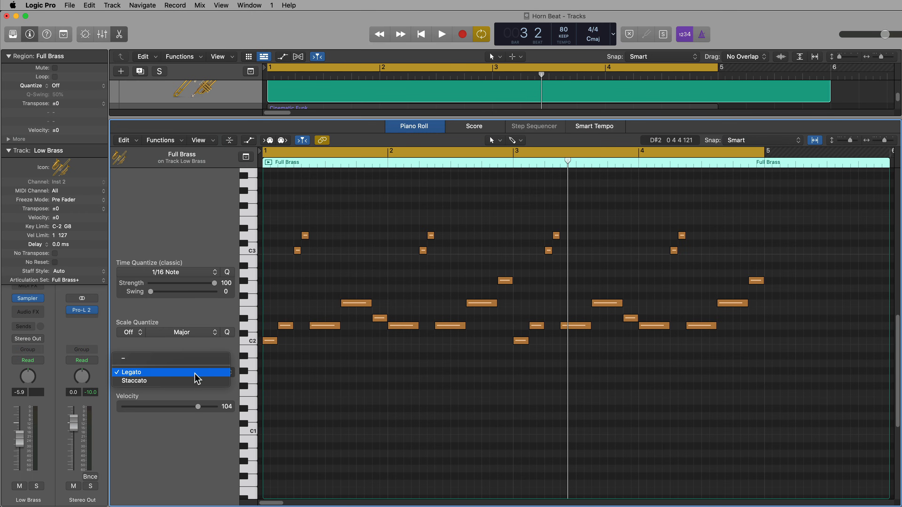
{"action": "left_click", "coordinate": [190, 372]}
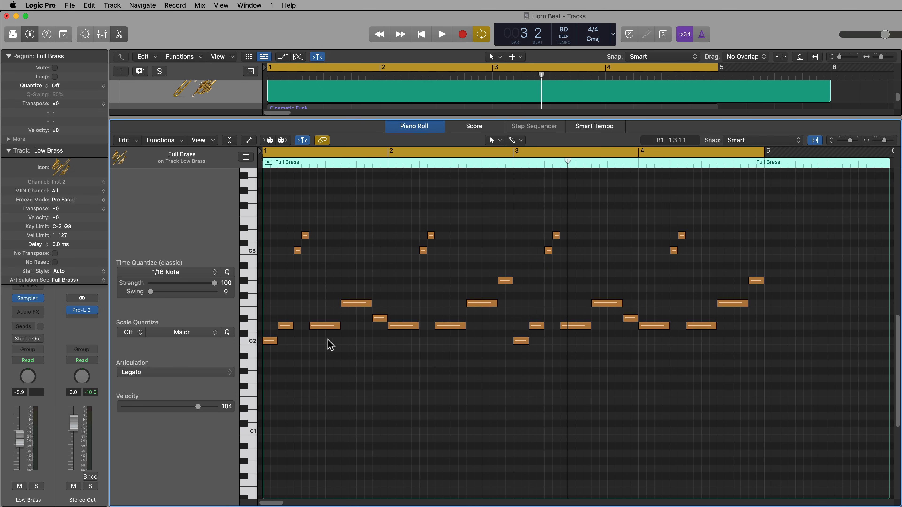
Assign the Legato articulation to the four C3 notes and the four long F2 notes in the Low Brass region.
{"action": "left_click_drag", "start_coordinate": [295, 262], "coordinate": [693, 255]}
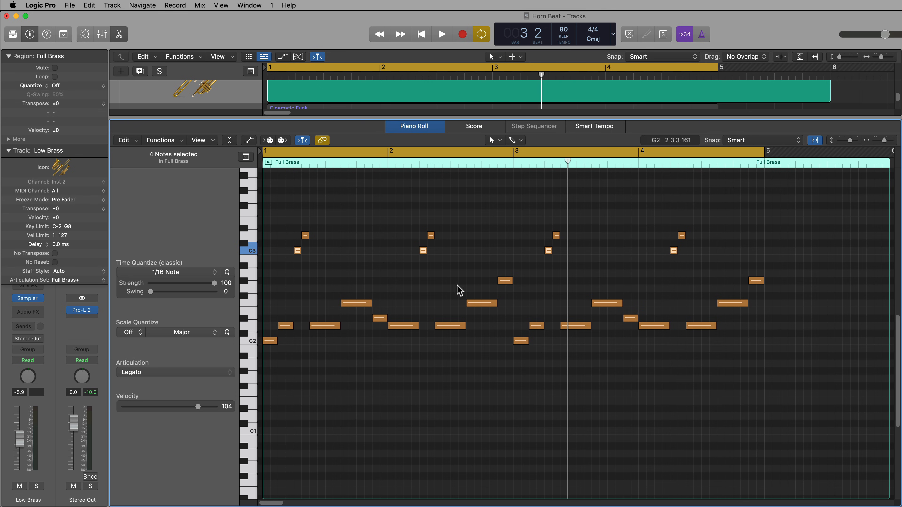
{"action": "key", "text": "comma"}
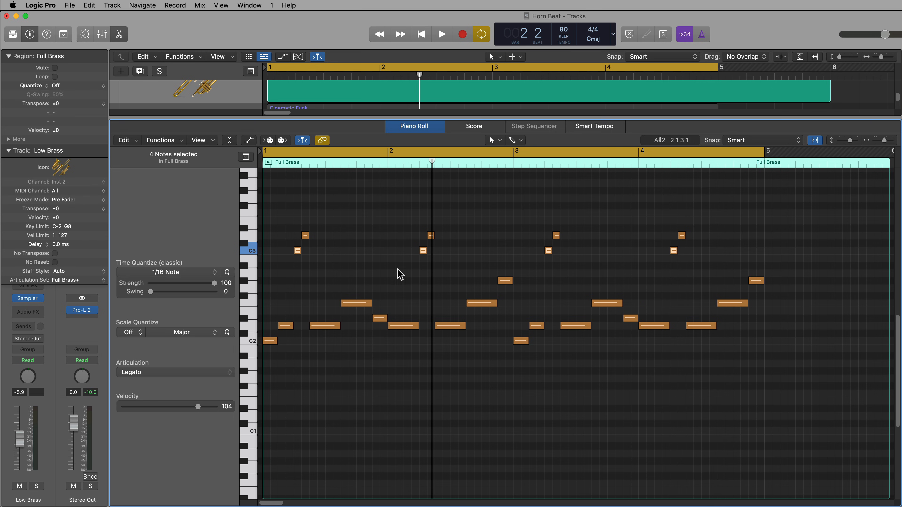
{"action": "left_click", "coordinate": [358, 303], "text": "shift"}
{"action": "left_click", "coordinate": [475, 303], "text": "shift"}
{"action": "left_click", "coordinate": [618, 303], "text": "shift"}
{"action": "left_click", "coordinate": [728, 303], "text": "shift"}
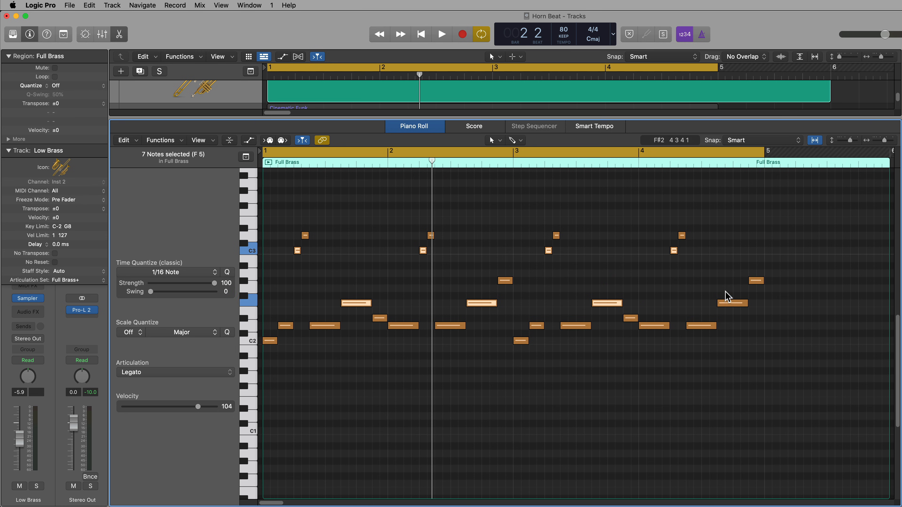
{"action": "left_click", "coordinate": [270, 340], "text": "shift"}
{"action": "left_click", "coordinate": [195, 372]}
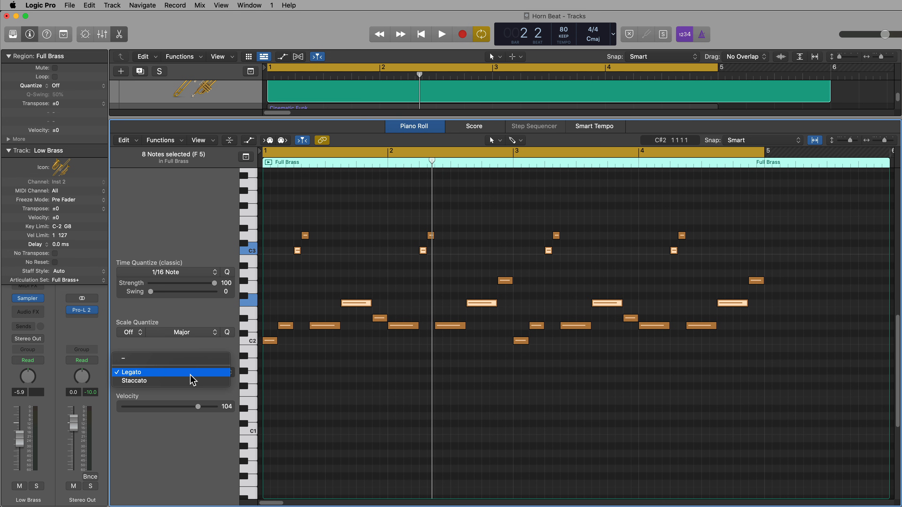
{"action": "left_click", "coordinate": [192, 380]}
{"action": "left_click", "coordinate": [288, 354]}
Assign the Staccato articulation to all remaining notes in the Low Brass region, excluding the C3 and F2 notes.
{"action": "left_click_drag", "start_coordinate": [304, 307], "coordinate": [274, 345]}
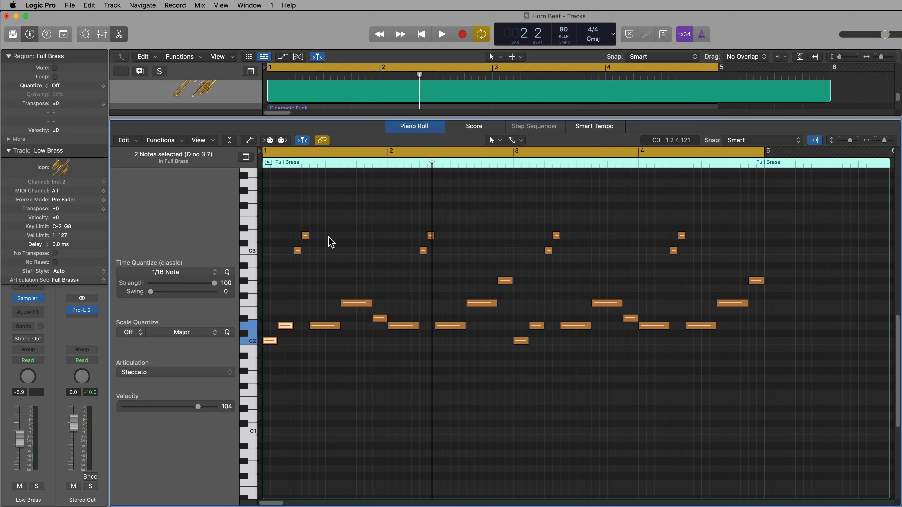
{"action": "left_click_drag", "start_coordinate": [332, 221], "coordinate": [307, 254]}
{"action": "left_click", "coordinate": [325, 326], "text": "shift"}
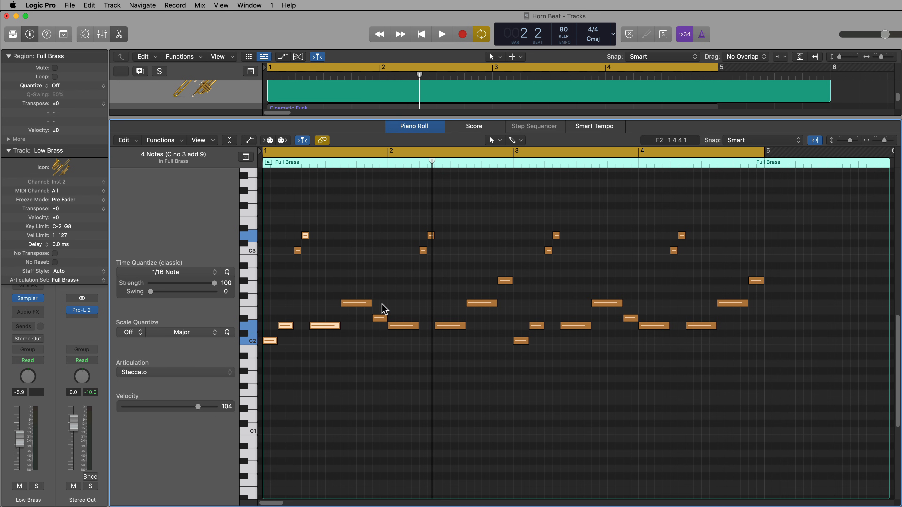
{"action": "left_click_drag", "start_coordinate": [382, 302], "coordinate": [405, 346]}
{"action": "left_click_drag", "start_coordinate": [449, 210], "coordinate": [433, 329]}
{"action": "left_click_drag", "start_coordinate": [503, 263], "coordinate": [540, 357]}
{"action": "left_click_drag", "start_coordinate": [576, 216], "coordinate": [557, 255]}
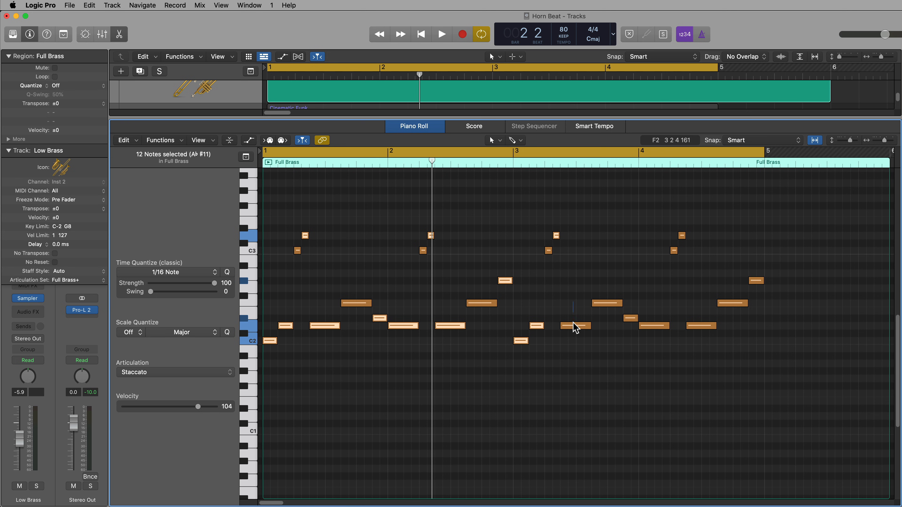
{"action": "left_click_drag", "start_coordinate": [573, 322], "coordinate": [573, 333]}
{"action": "left_click_drag", "start_coordinate": [634, 300], "coordinate": [641, 324]}
{"action": "left_click_drag", "start_coordinate": [700, 222], "coordinate": [681, 246]}
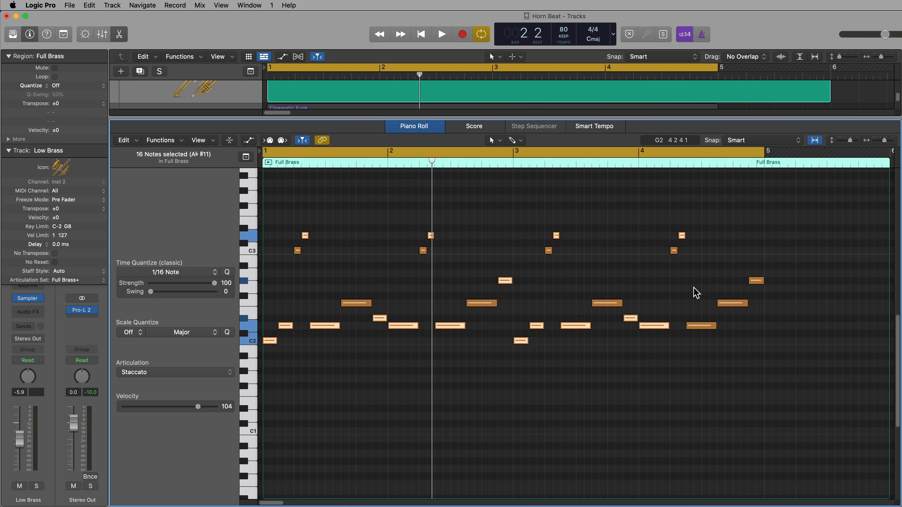
{"action": "left_click_drag", "start_coordinate": [696, 292], "coordinate": [699, 347]}
{"action": "left_click_drag", "start_coordinate": [786, 248], "coordinate": [759, 297]}
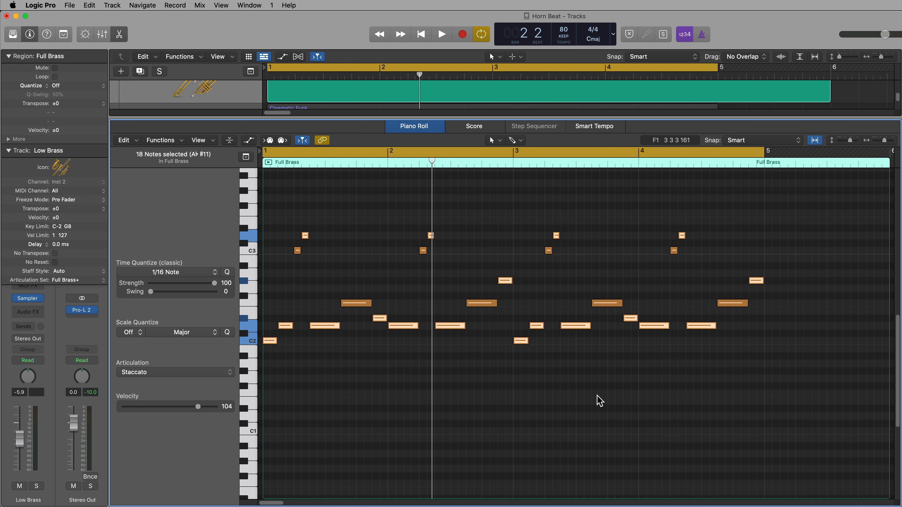
{"action": "left_click", "coordinate": [163, 373]}
{"action": "left_click", "coordinate": [171, 374]}
{"action": "left_click", "coordinate": [355, 404]}
Check the default articulation and the articulations of single notes in the Low Brass region, and play it back.
{"action": "left_click", "coordinate": [188, 375]}
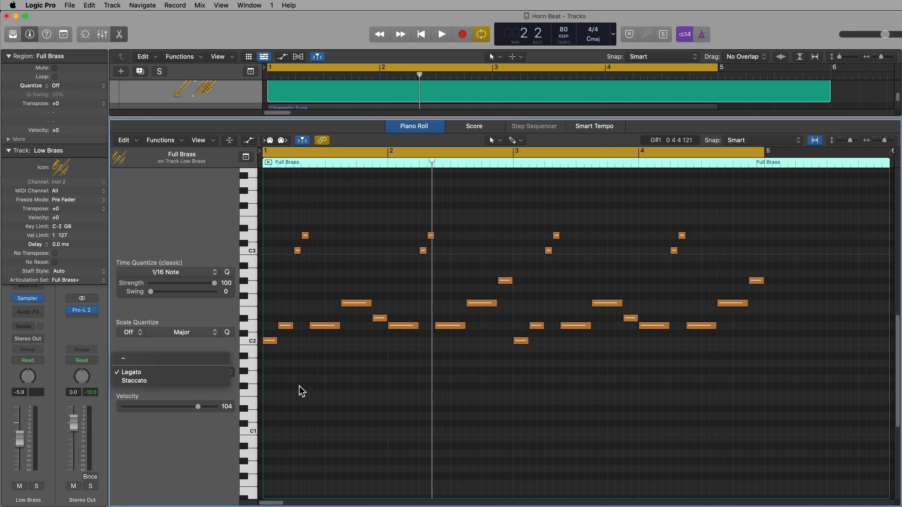
{"action": "left_click", "coordinate": [319, 385]}
{"action": "left_click", "coordinate": [362, 302]}
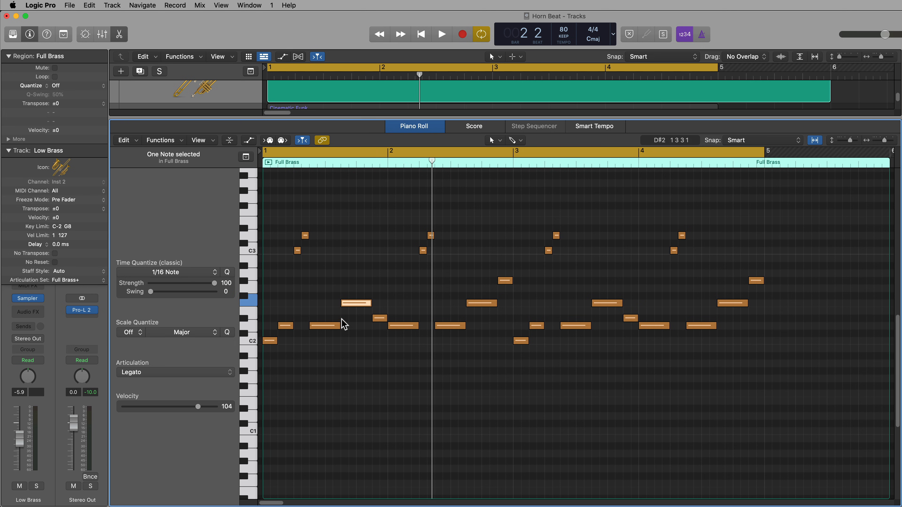
{"action": "left_click", "coordinate": [323, 326]}
{"action": "left_click", "coordinate": [347, 237]}
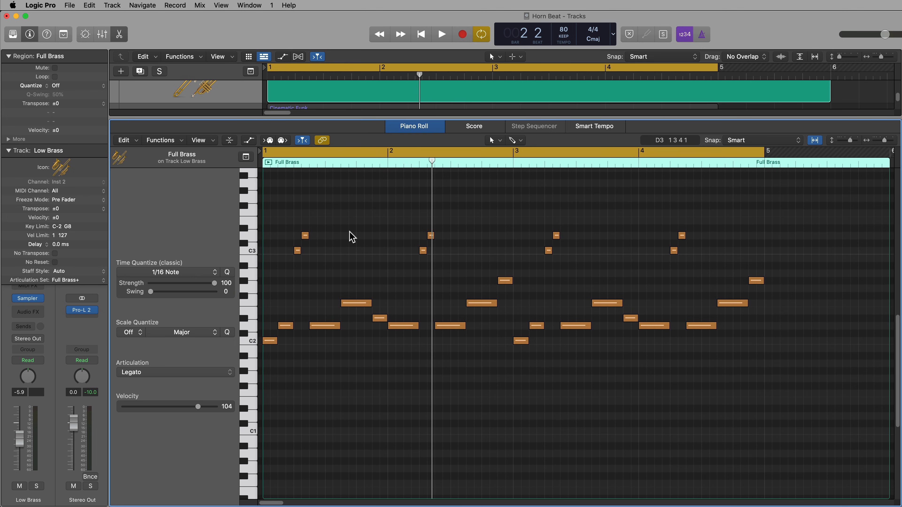
{"action": "key", "text": "space"}
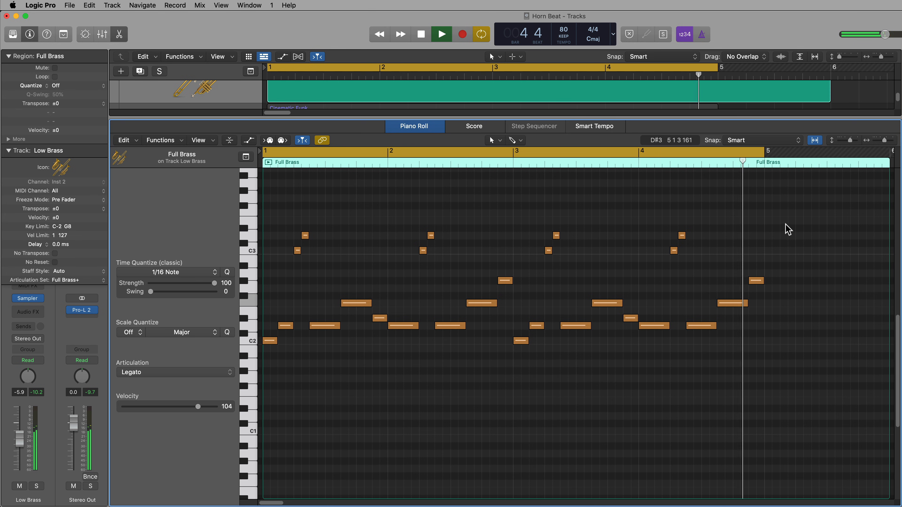
{"action": "key", "text": "space"}
Duplicate all notes in the Low Brass region one octave lower and start playback to hear them.
{"action": "left_click_drag", "start_coordinate": [785, 213], "coordinate": [269, 368]}
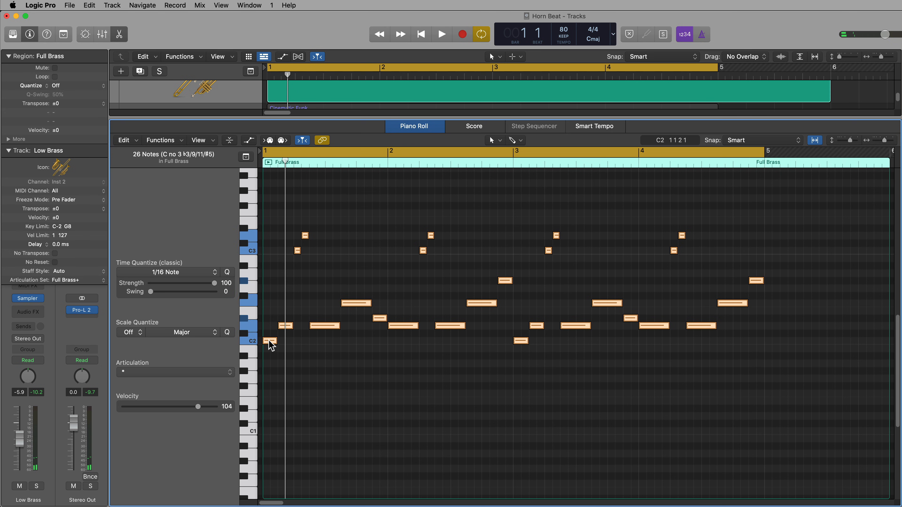
{"action": "left_click_drag", "start_coordinate": [270, 345], "coordinate": [268, 430]}
{"action": "key", "text": "space"}
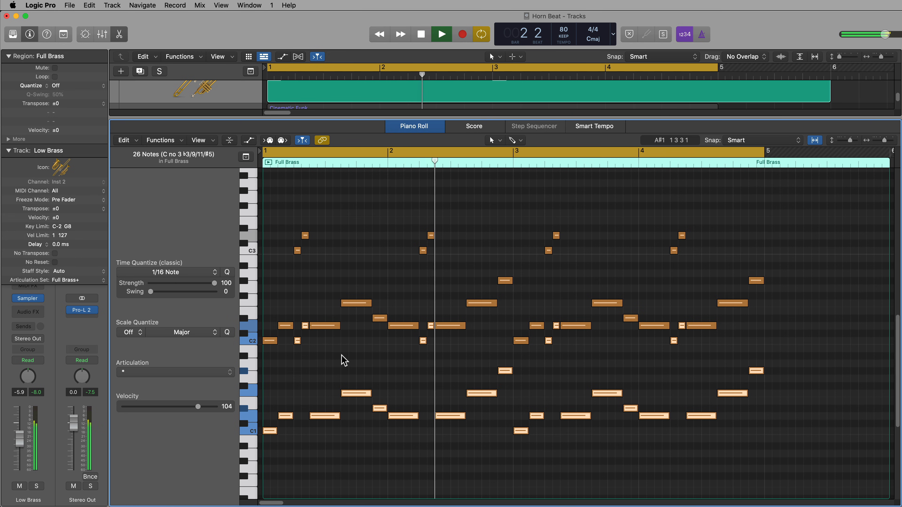
{"action": "left_click", "coordinate": [356, 362]}
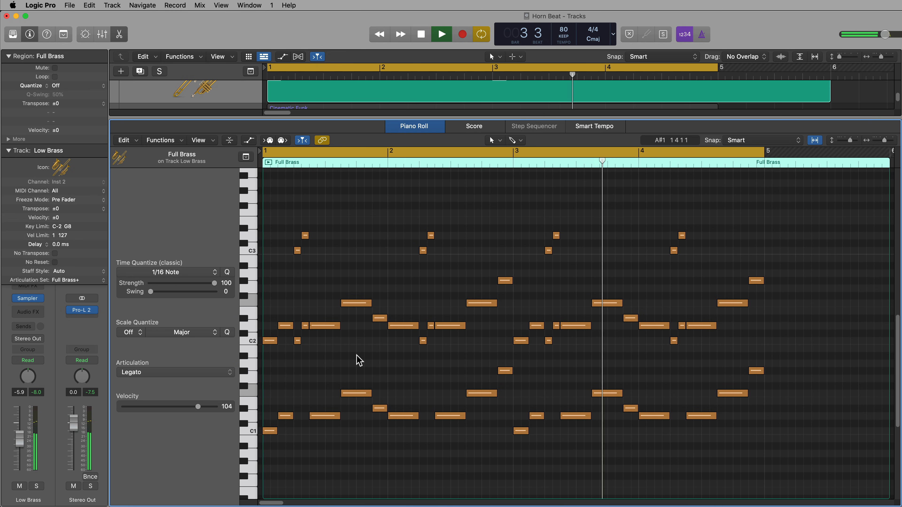
Close the Piano Roll, unmute the Hi Brass track, disarm recording on Low Brass, and play both tracks together.
{"action": "key", "text": "e"}
{"action": "key", "text": "space"}
{"action": "left_click", "coordinate": [160, 178]}
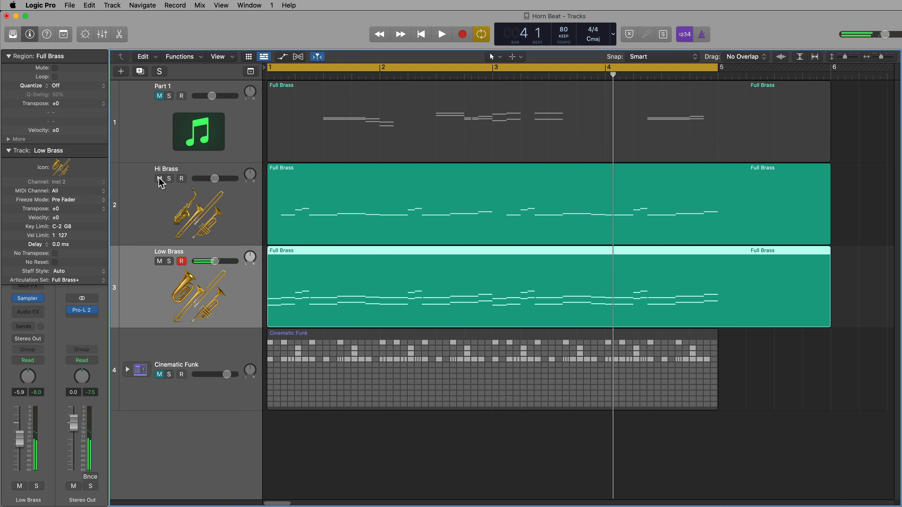
{"action": "left_click", "coordinate": [181, 261]}
{"action": "key", "text": "space"}
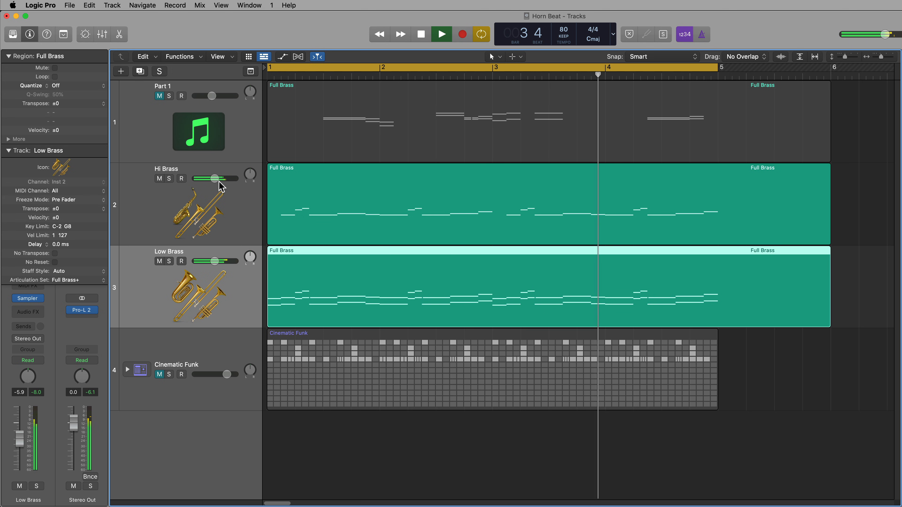
{"action": "key", "text": "space"}
Unmute the Part 1 track and rename it Hi Brass Accents.
{"action": "left_click", "coordinate": [172, 92]}
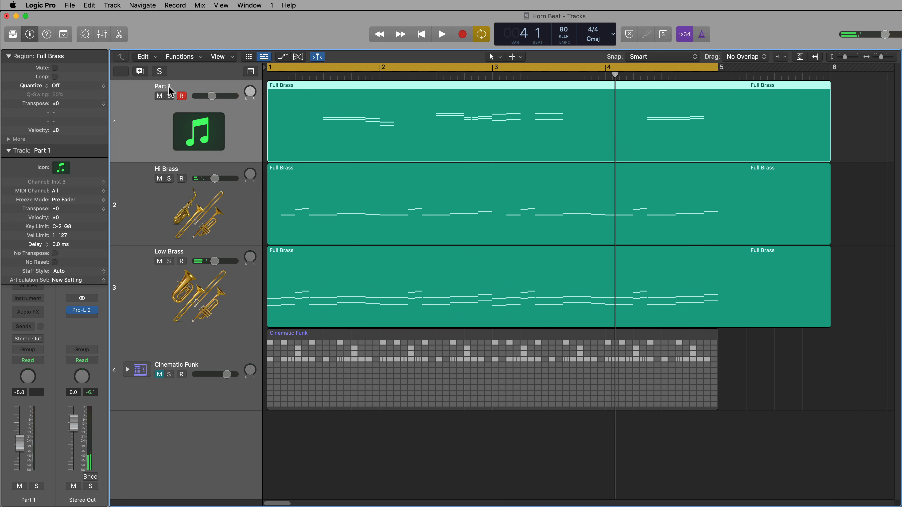
{"action": "double_click", "coordinate": [169, 86]}
{"action": "type", "text": "Hi Brass Accents"}
{"action": "key", "text": "Return"}
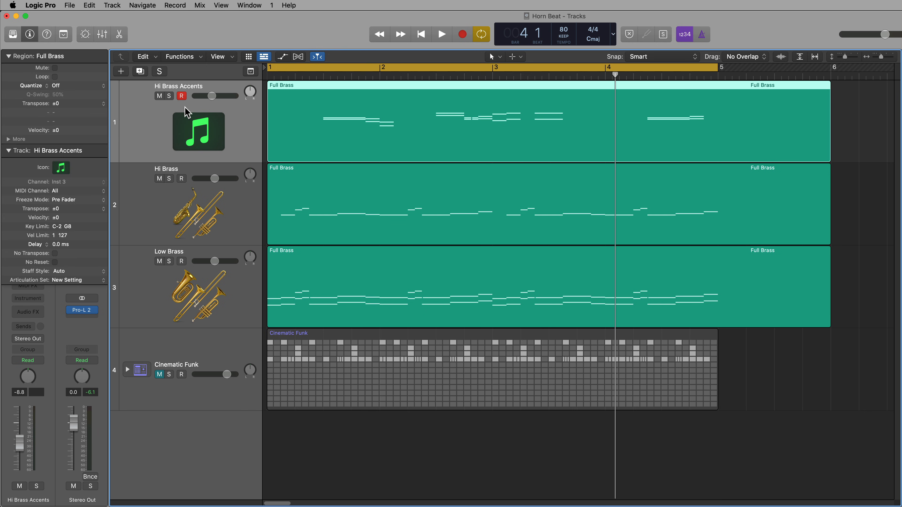
Give the Hi Brass Accents track the saxophone, trombone and trumpet section icon from the Wind category, and solo the track.
{"action": "left_click", "coordinate": [183, 115]}
{"action": "left_click", "coordinate": [149, 148]}
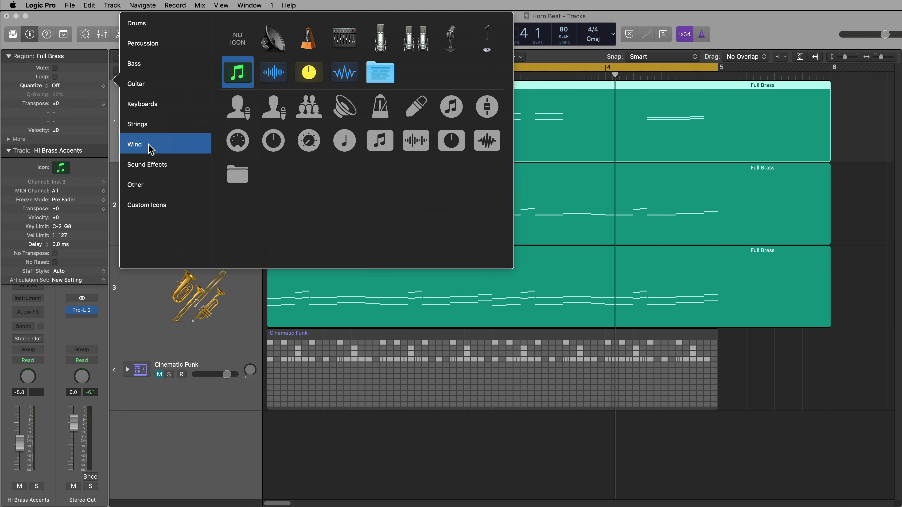
{"action": "left_click", "coordinate": [409, 79]}
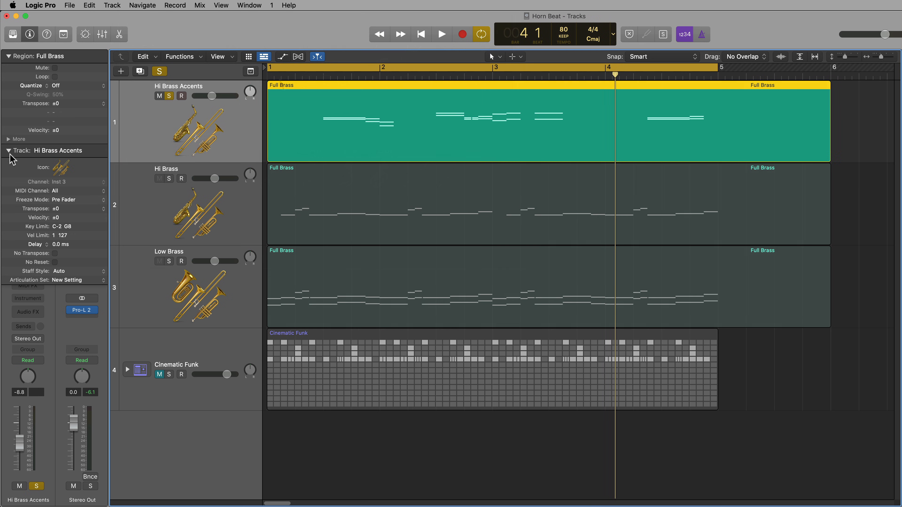
Load Studio Horns in stereo on the Hi Brass Accents track and choose the R&B Section.
{"action": "left_click", "coordinate": [8, 151]}
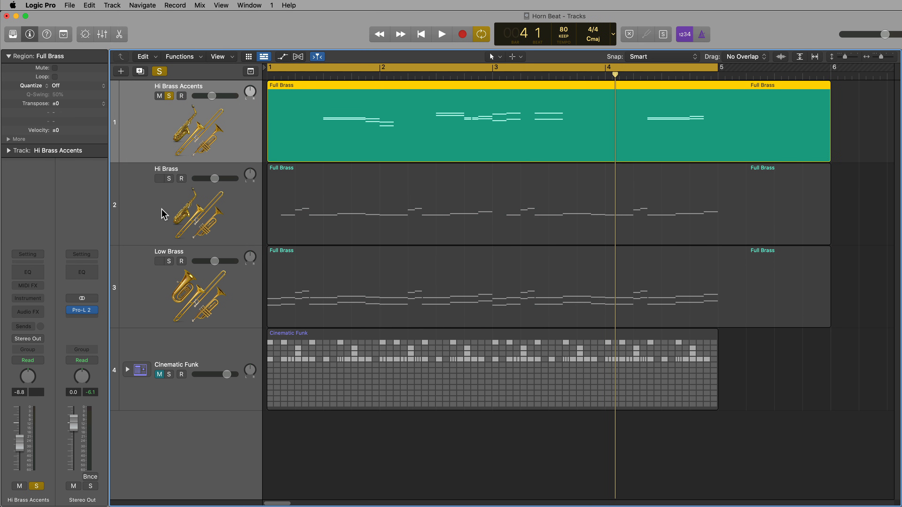
{"action": "left_click", "coordinate": [49, 299]}
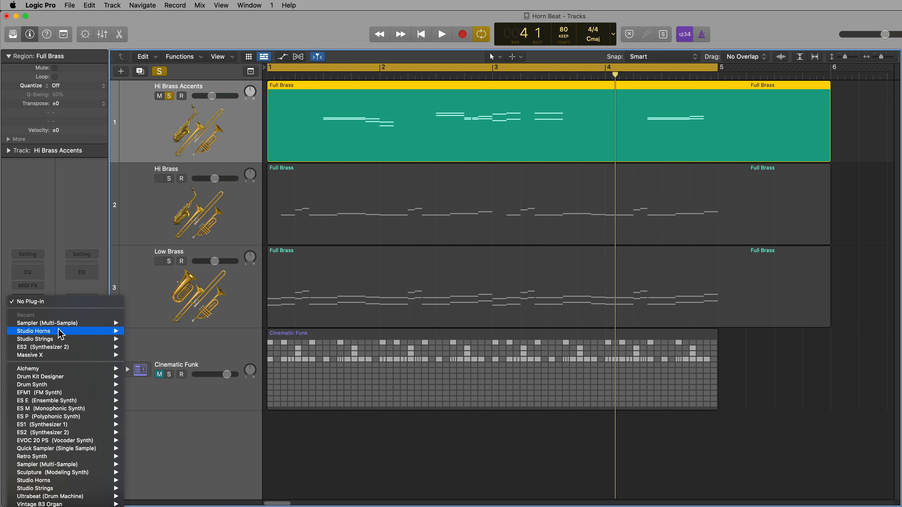
{"action": "mouse_move", "coordinate": [64, 331]}
{"action": "left_click", "coordinate": [143, 332]}
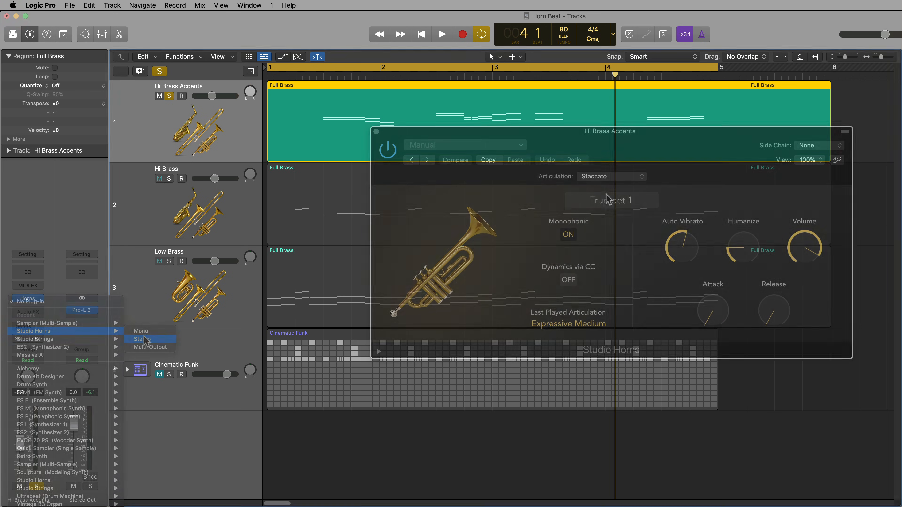
{"action": "left_click", "coordinate": [443, 261]}
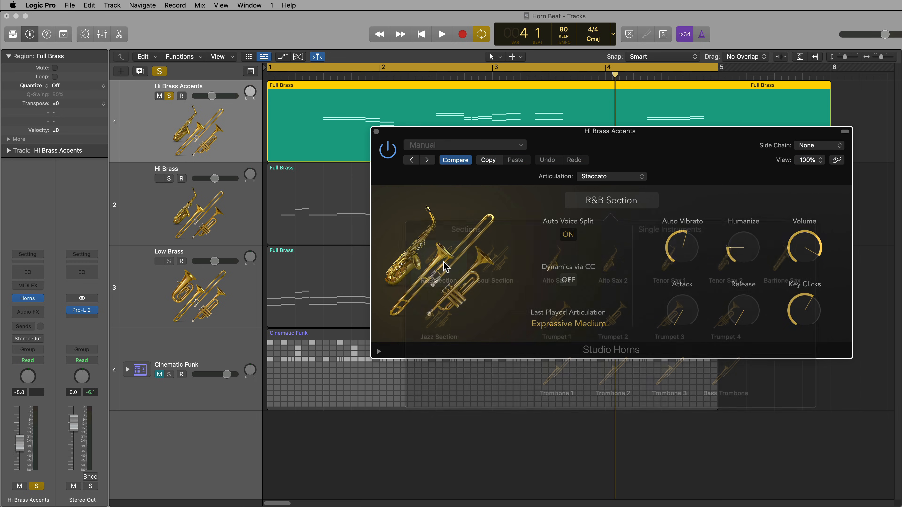
{"action": "left_click", "coordinate": [377, 132]}
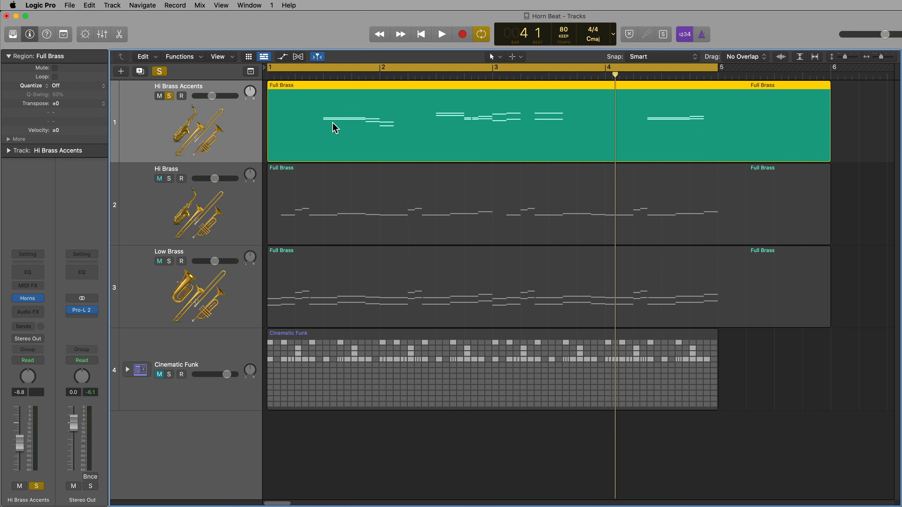
Open the Hi Brass Accents region in the Piano Roll and play back its two-voice accent phrases.
{"action": "double_click", "coordinate": [340, 129]}
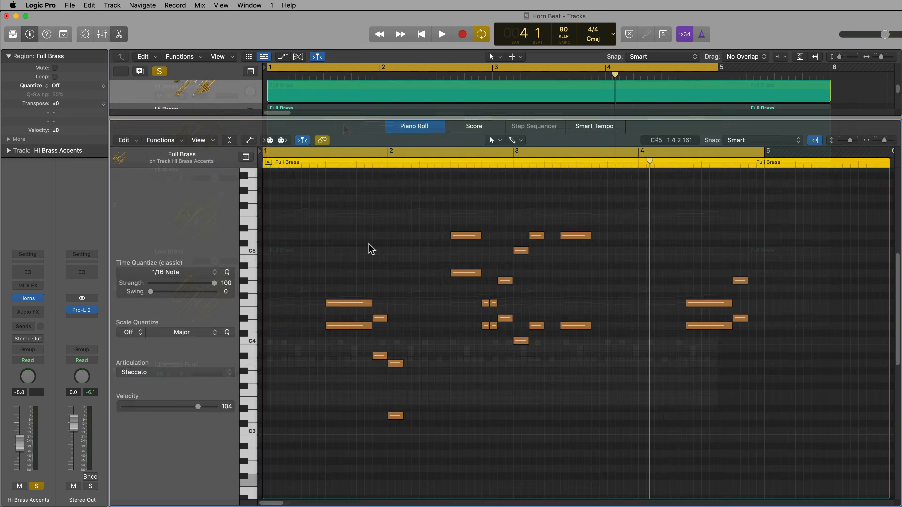
{"action": "left_click_drag", "start_coordinate": [369, 248], "coordinate": [408, 418]}
{"action": "left_click", "coordinate": [392, 206]}
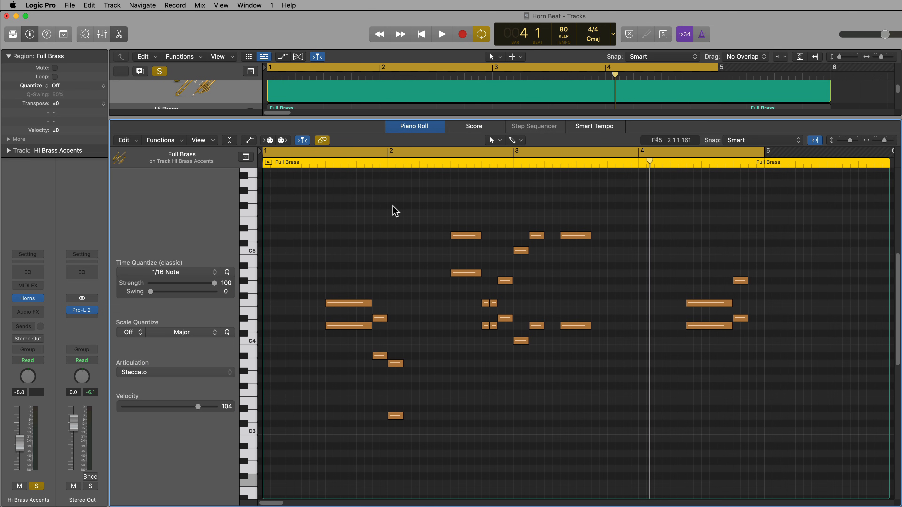
{"action": "left_click_drag", "start_coordinate": [310, 202], "coordinate": [592, 426]}
{"action": "left_click", "coordinate": [593, 426]}
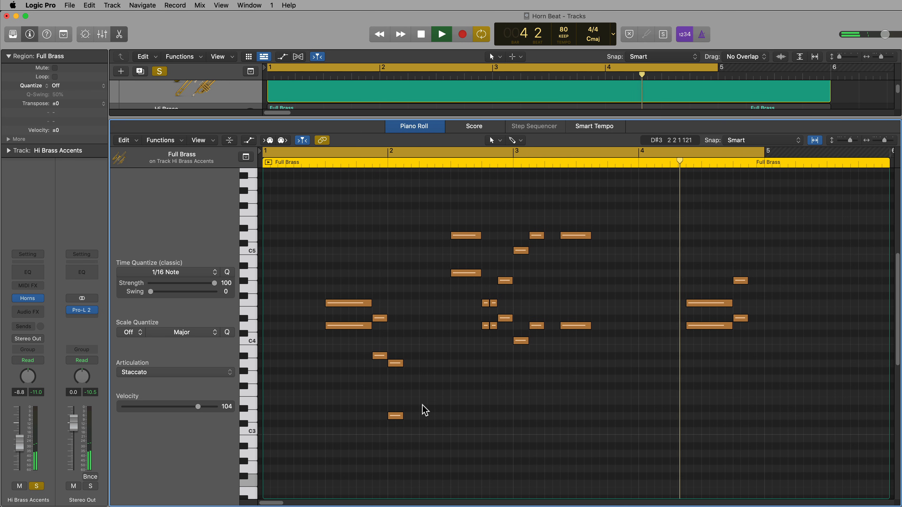
Assign the Staccato articulation to all the short notes in the Hi Brass Accents region.
{"action": "left_click_drag", "start_coordinate": [422, 306], "coordinate": [383, 447]}
{"action": "key", "text": "space"}
{"action": "left_click_drag", "start_coordinate": [487, 210], "coordinate": [544, 374]}
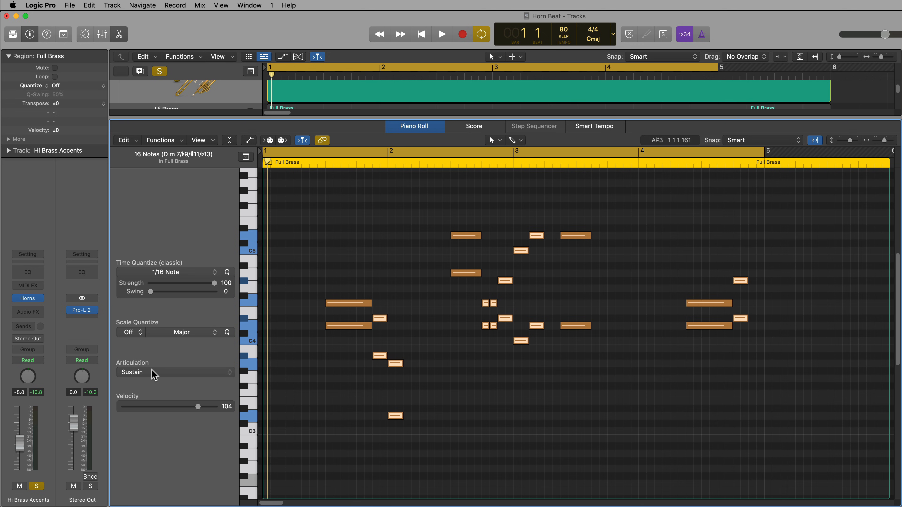
{"action": "left_click", "coordinate": [154, 376]}
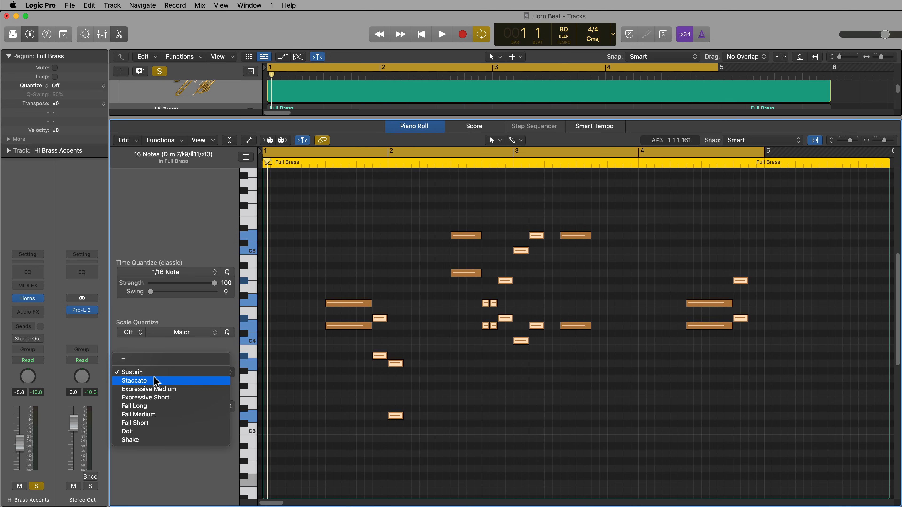
{"action": "left_click", "coordinate": [153, 380]}
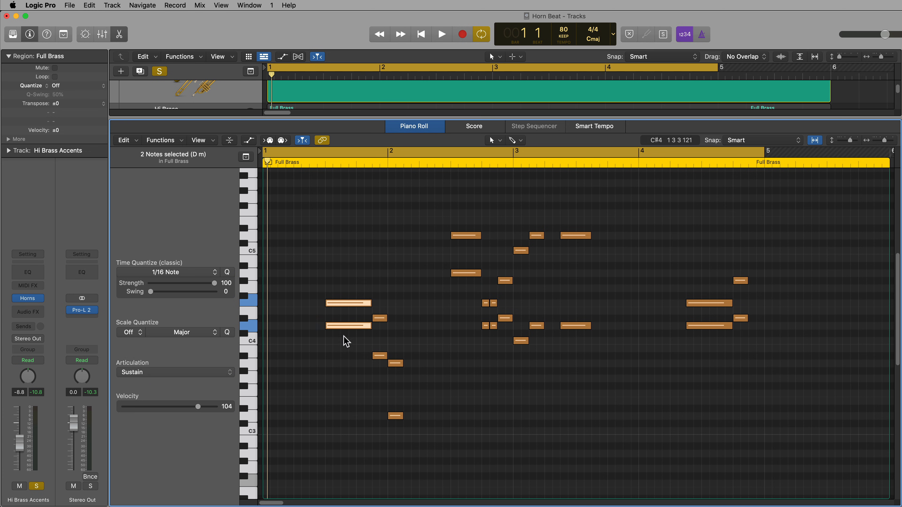
Assign the Shake articulation to the two long D4 and F4 notes in bar 1 of the Hi Brass Accents region.
{"action": "left_click", "coordinate": [169, 376]}
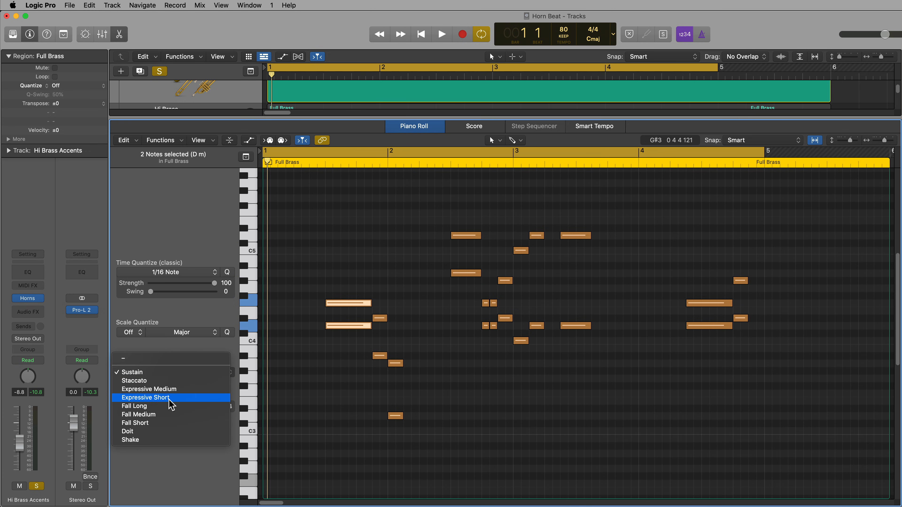
{"action": "left_click", "coordinate": [159, 441]}
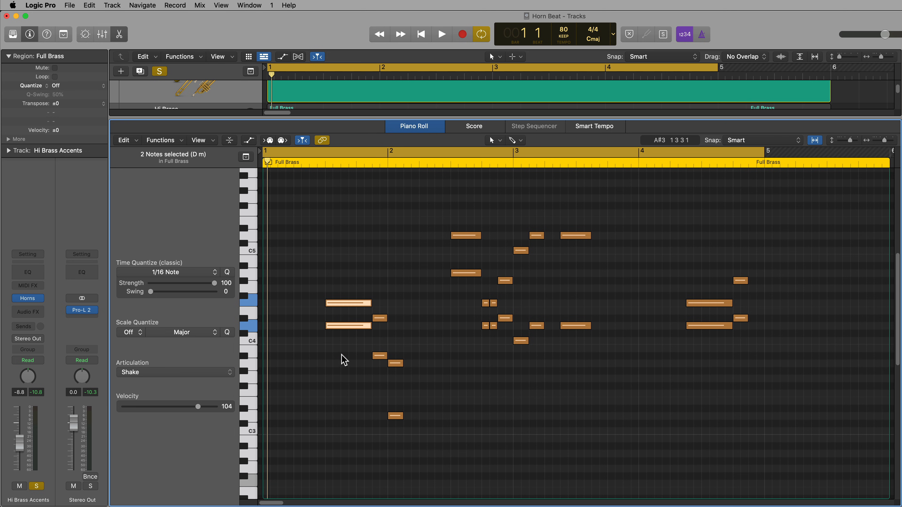
Assign the Fall Long articulation to the two long A4 and D5 notes in bar 2 and start playback.
{"action": "left_click", "coordinate": [433, 322]}
{"action": "left_click_drag", "start_coordinate": [393, 216], "coordinate": [476, 295]}
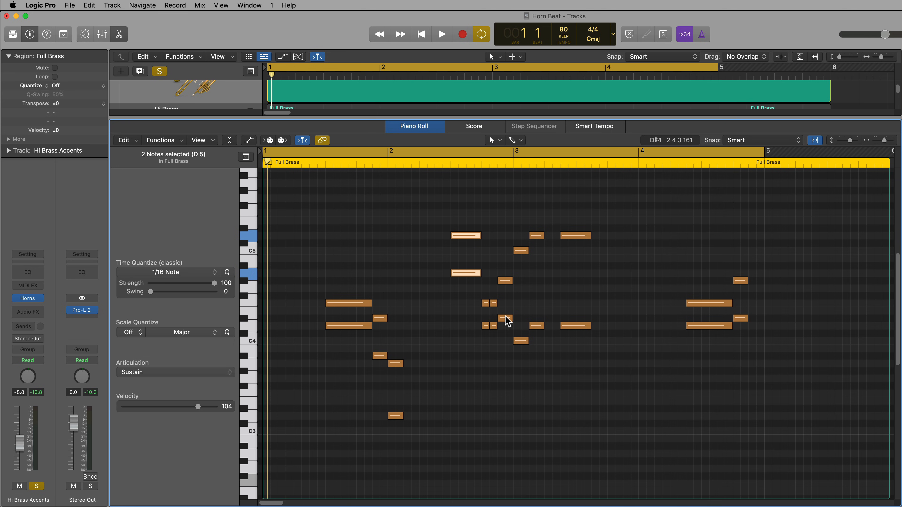
{"action": "left_click", "coordinate": [202, 375]}
{"action": "left_click", "coordinate": [179, 409]}
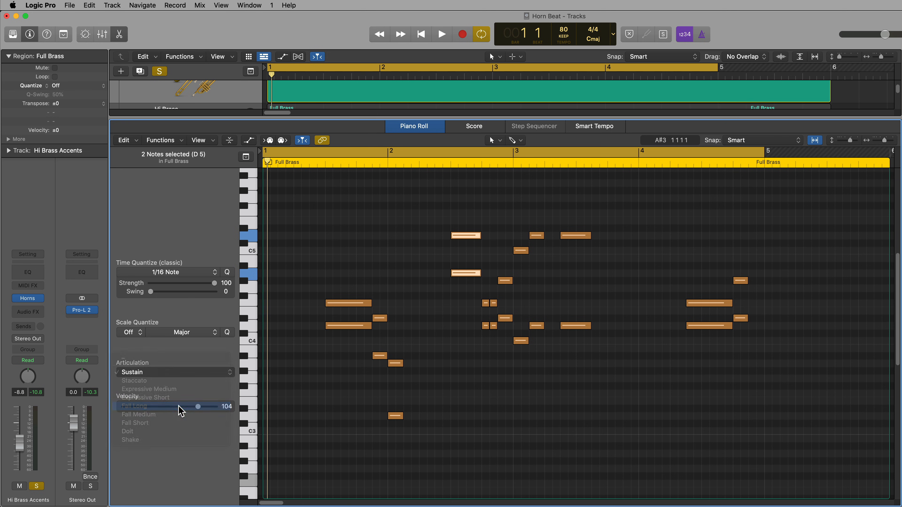
{"action": "left_click", "coordinate": [508, 388]}
{"action": "key", "text": "space"}
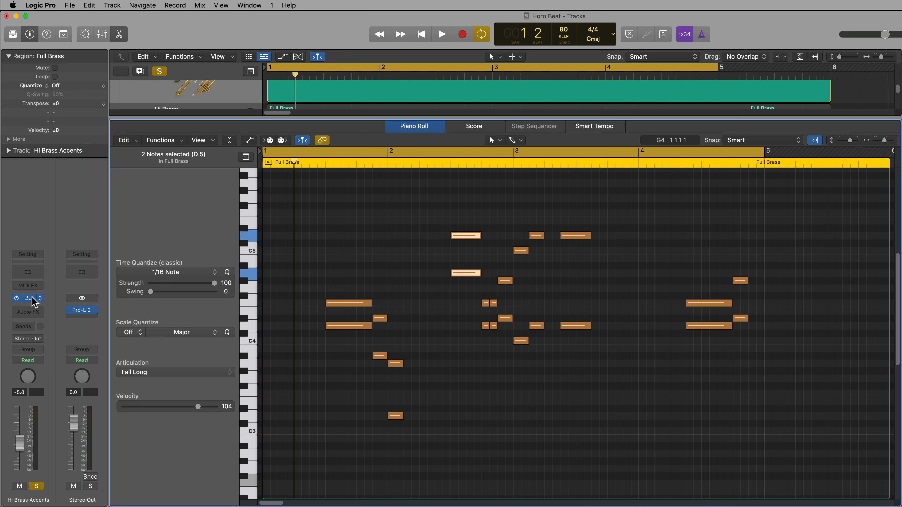
Turn off Auto Voice Split in the Hi Brass Accents Studio Horns and play back the region with its upper bar 2 note selected.
{"action": "left_click", "coordinate": [32, 299]}
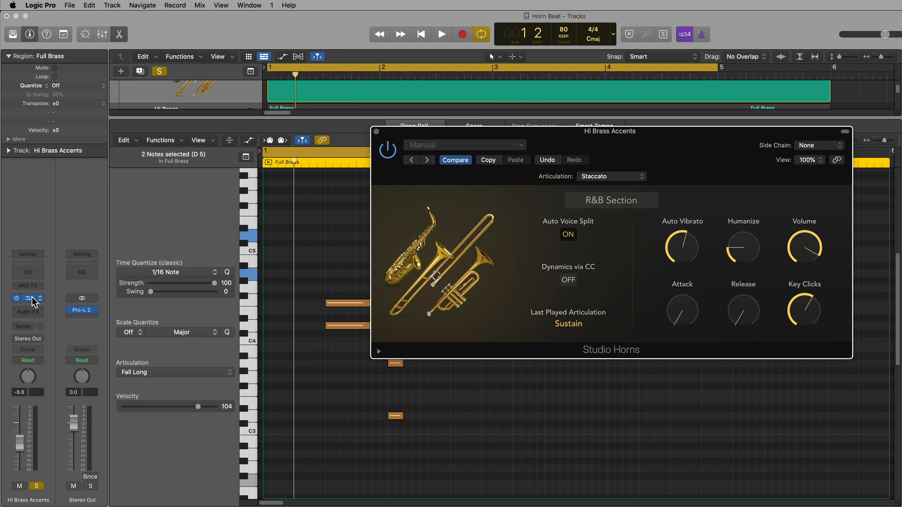
{"action": "left_click", "coordinate": [567, 235]}
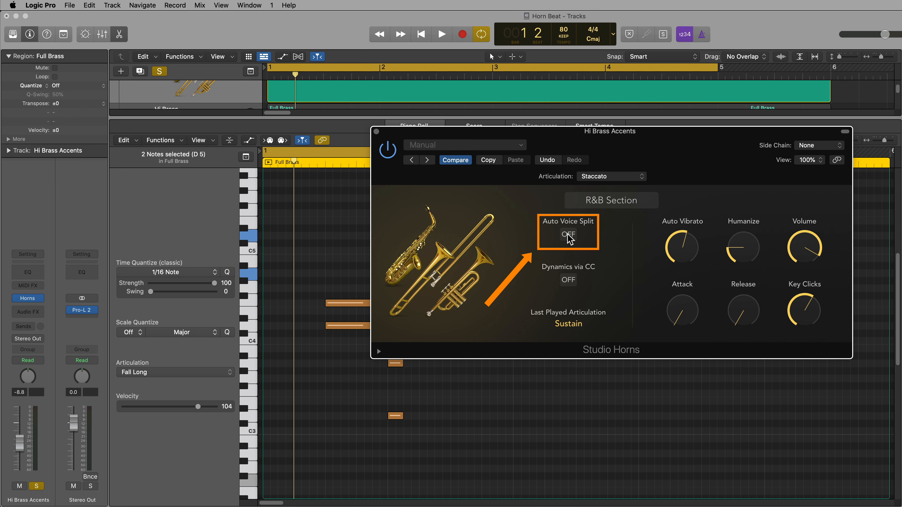
{"action": "left_click", "coordinate": [376, 132]}
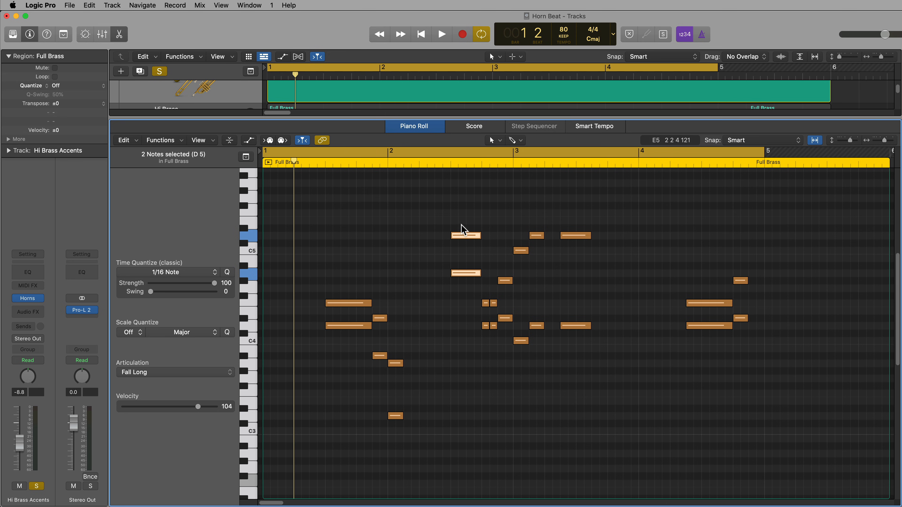
{"action": "left_click_drag", "start_coordinate": [444, 198], "coordinate": [462, 244]}
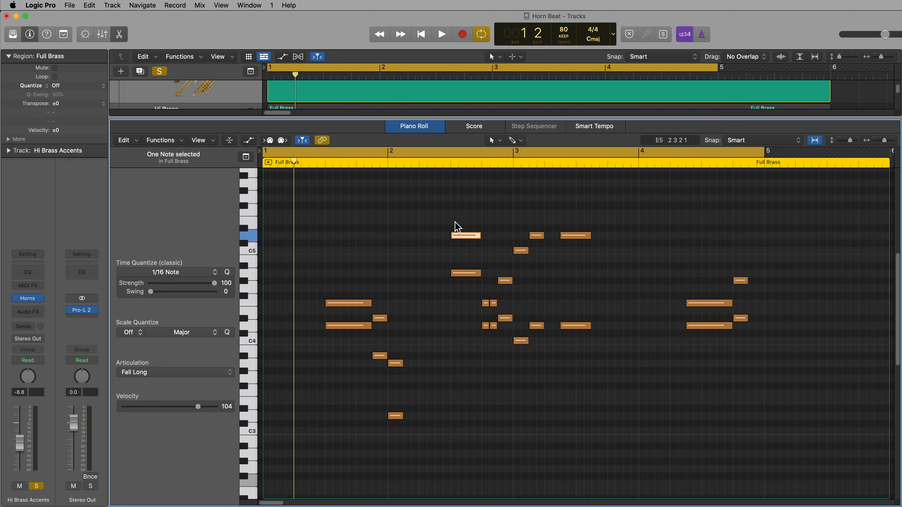
{"action": "key", "text": "space"}
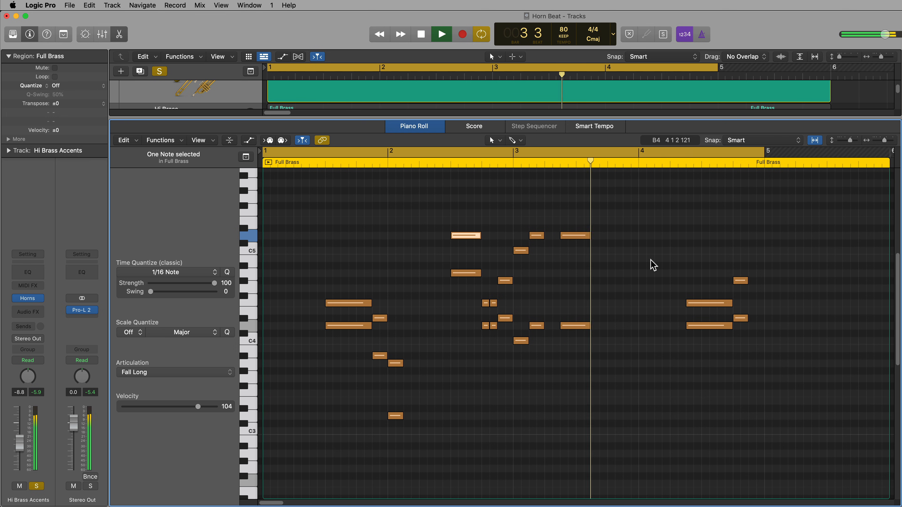
Assign the Fall Medium articulation to the two long D4 and D5 notes in bar 3.
{"action": "left_click_drag", "start_coordinate": [606, 195], "coordinate": [564, 357]}
{"action": "key", "text": "space"}
{"action": "left_click", "coordinate": [211, 374]}
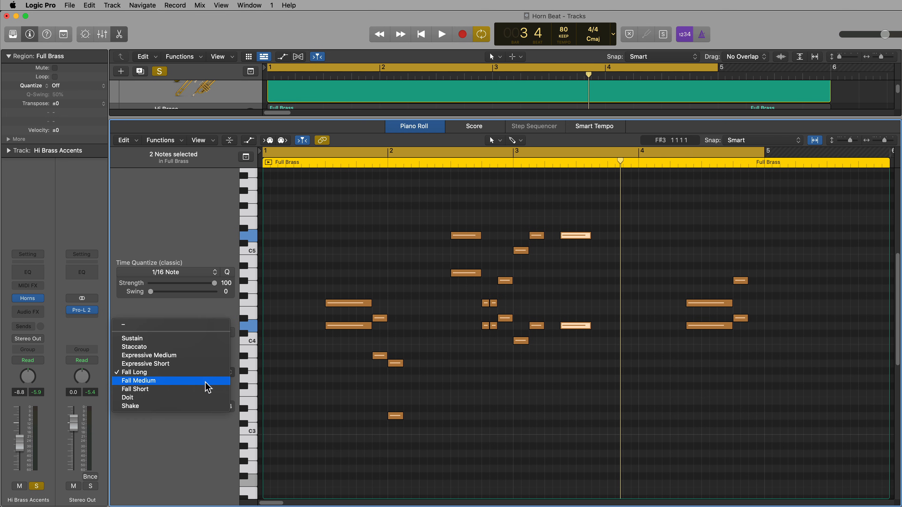
{"action": "left_click", "coordinate": [207, 381]}
Try the Doit articulation on the two long D4 and F4 notes in bar 4 and play the region back.
{"action": "left_click_drag", "start_coordinate": [675, 294], "coordinate": [703, 340]}
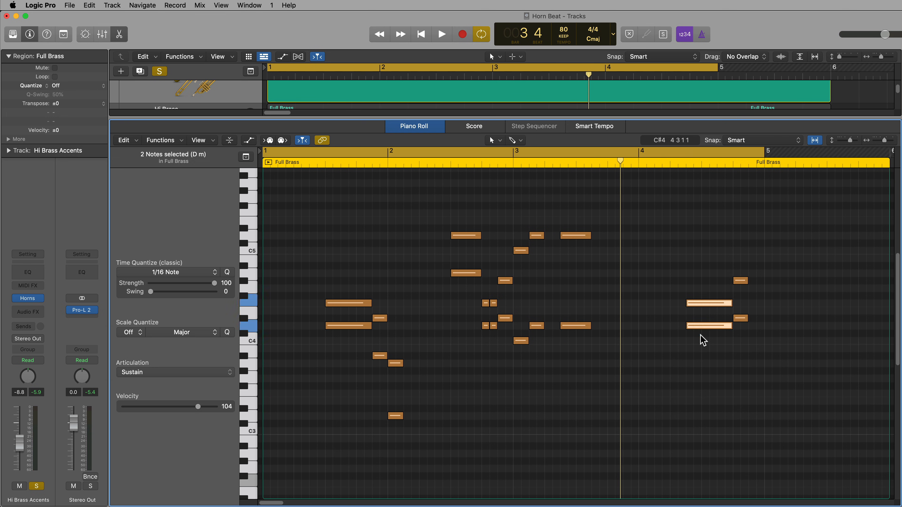
{"action": "left_click", "coordinate": [174, 374]}
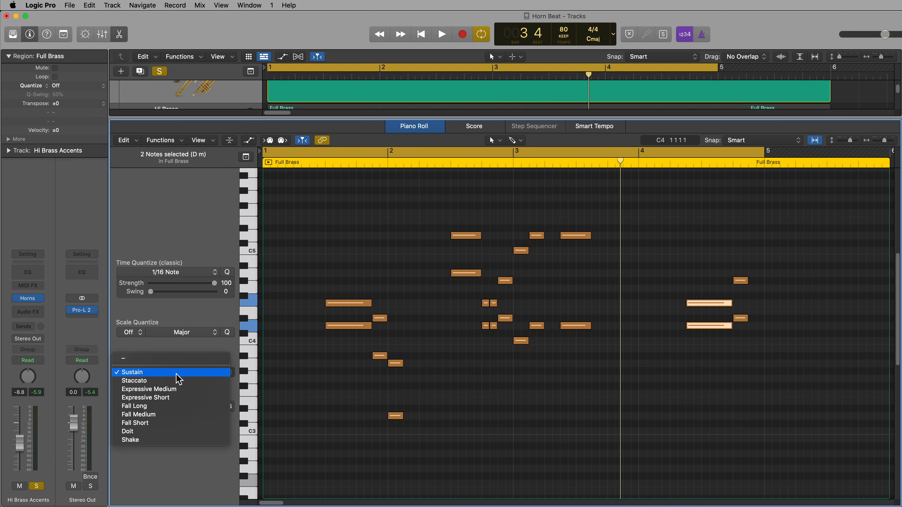
{"action": "left_click", "coordinate": [168, 431]}
{"action": "left_click", "coordinate": [581, 375]}
{"action": "key", "text": "space"}
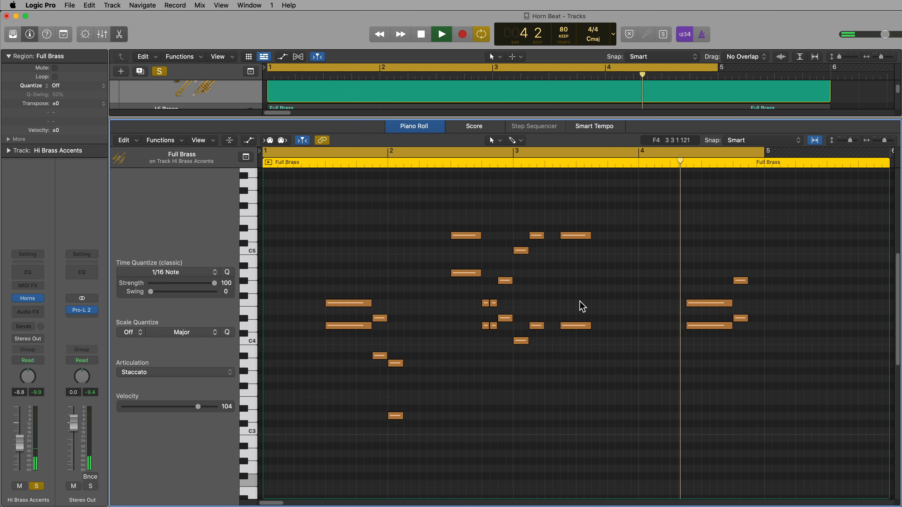
Stop playback and assign the Expressive Medium articulation to the two long D4 and F4 notes in bar 4.
{"action": "key", "text": "space"}
{"action": "left_click_drag", "start_coordinate": [711, 268], "coordinate": [682, 363]}
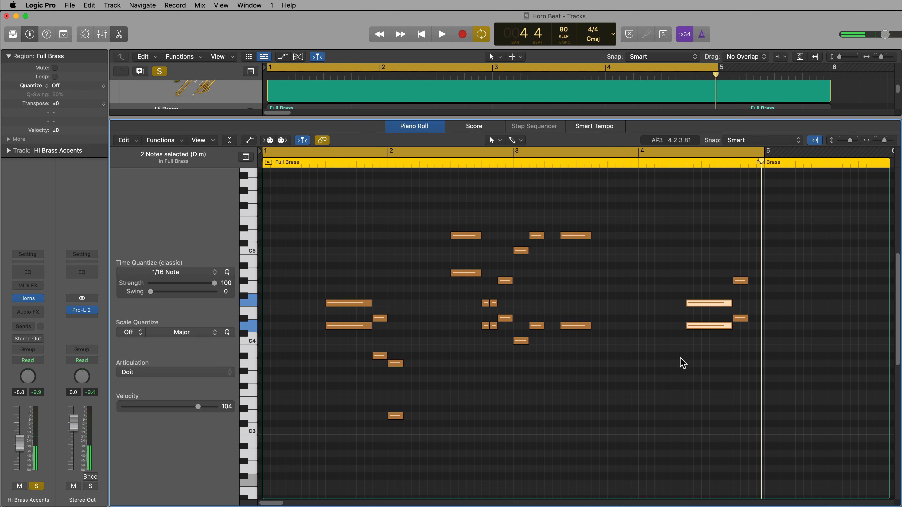
{"action": "left_click", "coordinate": [155, 373]}
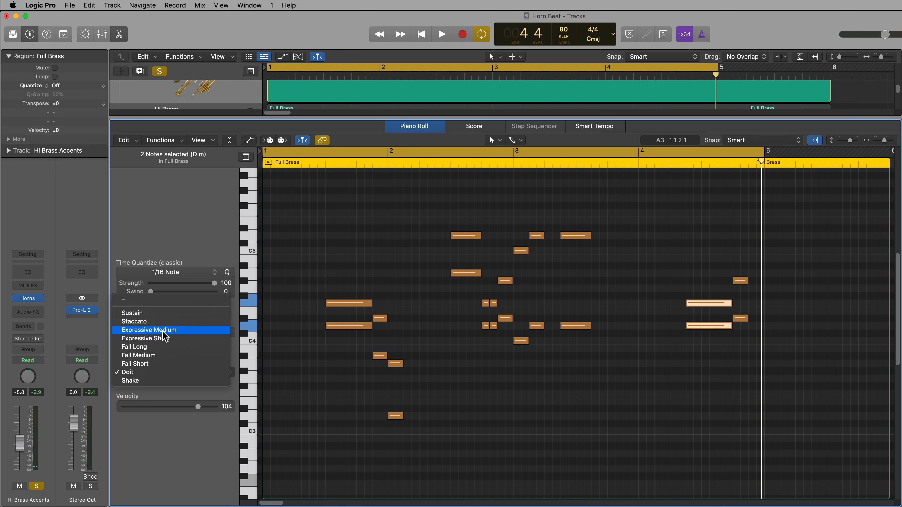
{"action": "left_click", "coordinate": [163, 333]}
Open the articulation choices for the two short notes that end the bar 4 phrase, and clear the note selection.
{"action": "left_click_drag", "start_coordinate": [789, 247], "coordinate": [736, 364]}
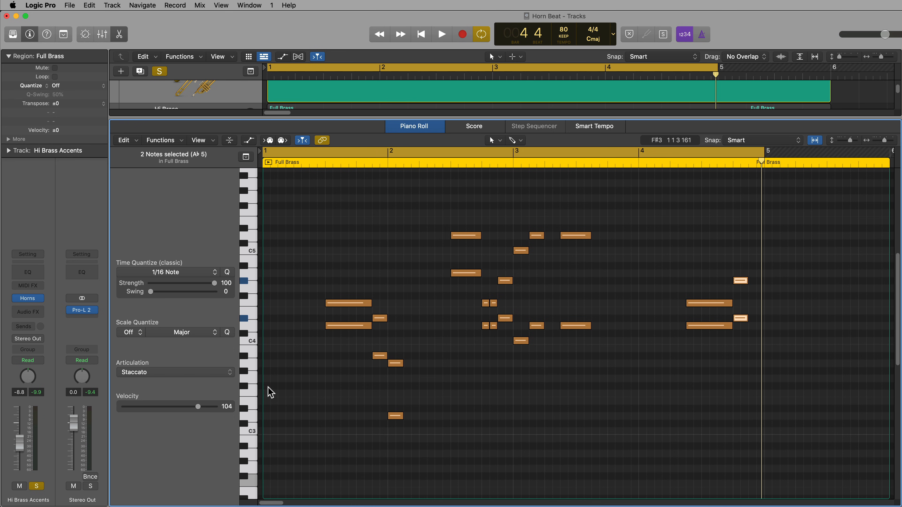
{"action": "left_click", "coordinate": [206, 373]}
{"action": "left_click", "coordinate": [598, 409]}
{"action": "left_click", "coordinate": [651, 398]}
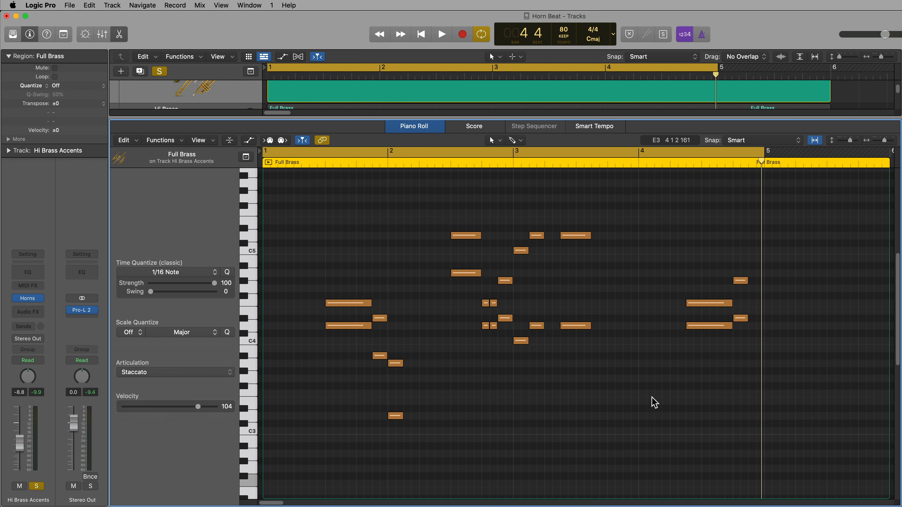
Turn off cycle mode and play back the Hi Brass Accents region from bar 4.
{"action": "key", "text": "c"}
{"action": "left_click", "coordinate": [643, 166]}
{"action": "key", "text": "space"}
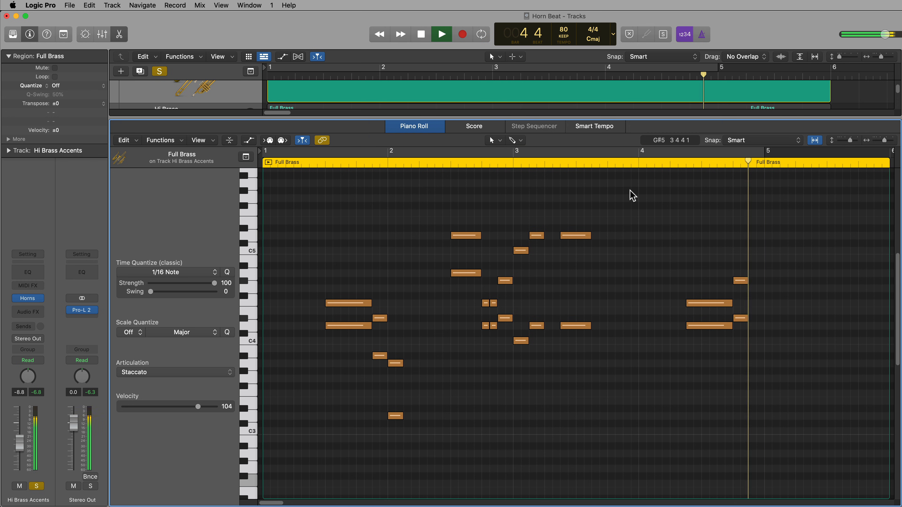
{"action": "key", "text": "space"}
Unsolo the Hi Brass Accents track and turn off Auto Voice Split in the Hi Brass track's Studio Horns.
{"action": "key", "text": "p"}
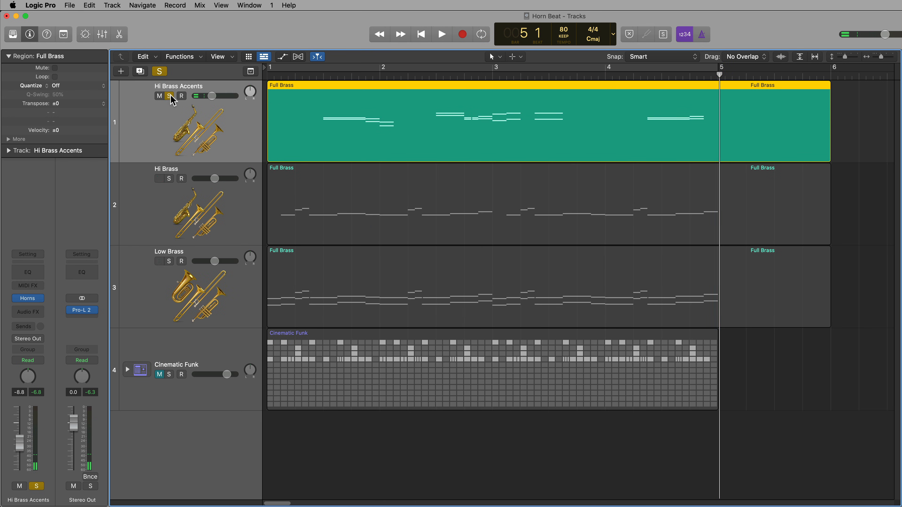
{"action": "left_click", "coordinate": [170, 95]}
{"action": "left_click", "coordinate": [201, 205]}
{"action": "left_click", "coordinate": [31, 300]}
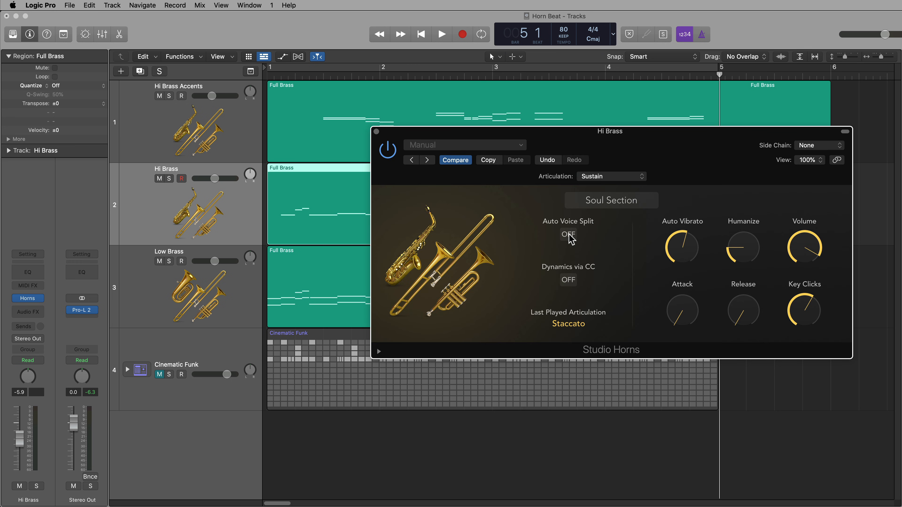
{"action": "left_click", "coordinate": [376, 132]}
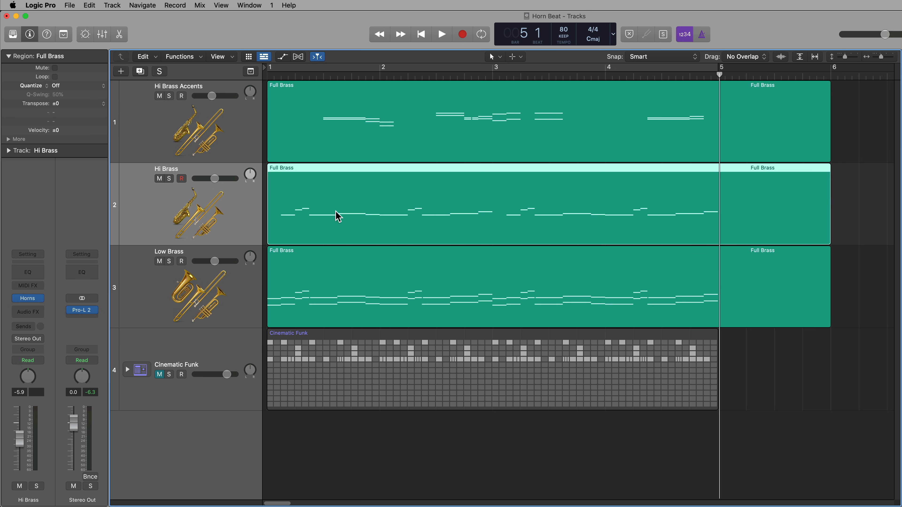
Restore the two C2 notes starting bars 1 and 3 of the Hi Brass region, and play that track soloed from the start.
{"action": "double_click", "coordinate": [364, 215]}
{"action": "left_click_drag", "start_coordinate": [273, 358], "coordinate": [526, 347]}
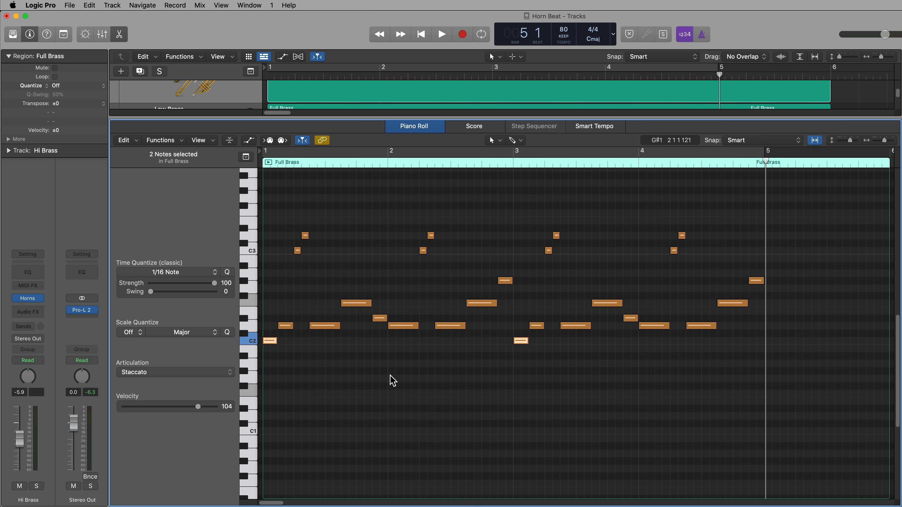
{"action": "left_click", "coordinate": [376, 380]}
{"action": "key", "text": "s"}
{"action": "key", "text": "Return"}
{"action": "key", "text": "space"}
{"action": "key", "text": "space"}
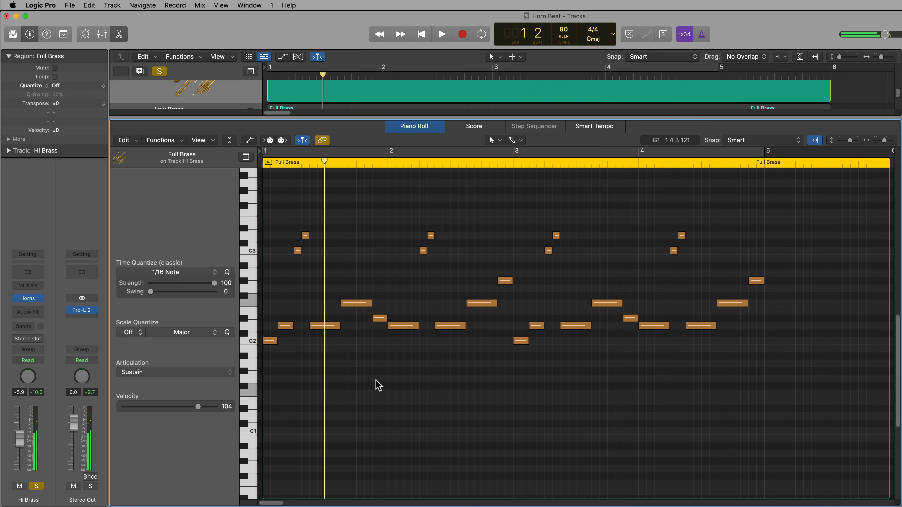
Unsolo the Hi Brass track, unmute the Cinematic Funk track and play all tracks together from the start.
{"action": "key", "text": "e"}
{"action": "key", "text": "s"}
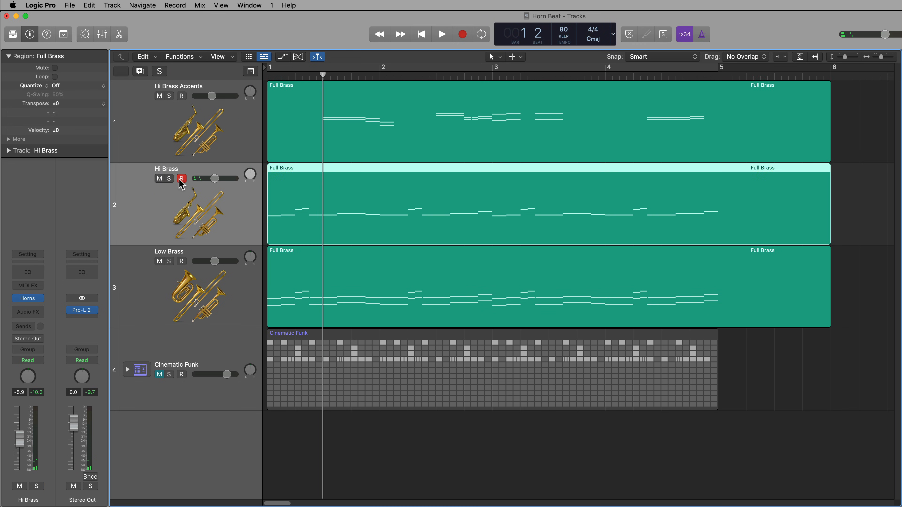
{"action": "left_click", "coordinate": [159, 374]}
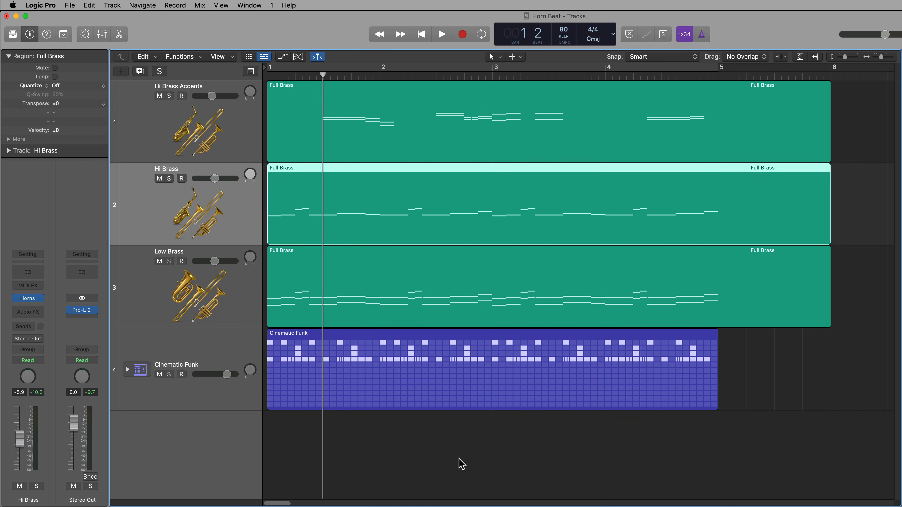
{"action": "left_click", "coordinate": [461, 466]}
{"action": "key", "text": "Return"}
{"action": "key", "text": "space"}
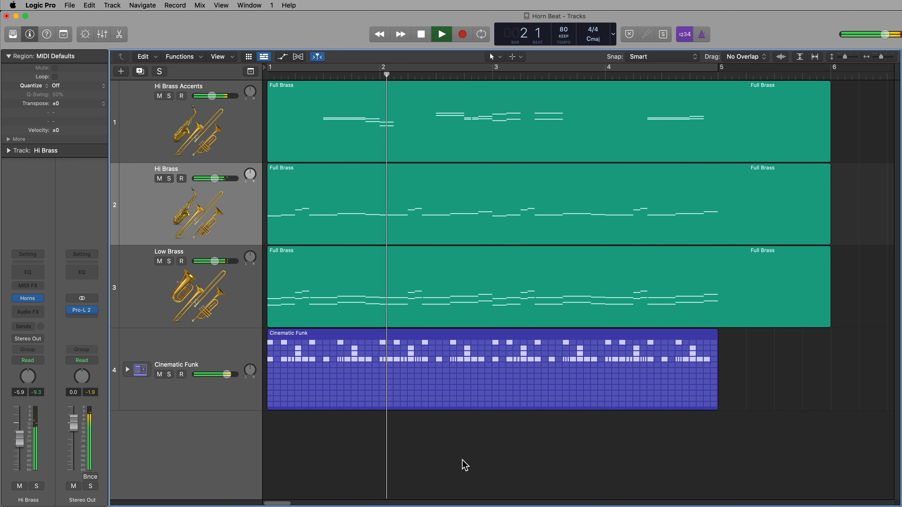
Stop playback and add a Bus 1 send to the Hi Brass Accents, Hi Brass and Low Brass channels together in the Mixer.
{"action": "key", "text": "x"}
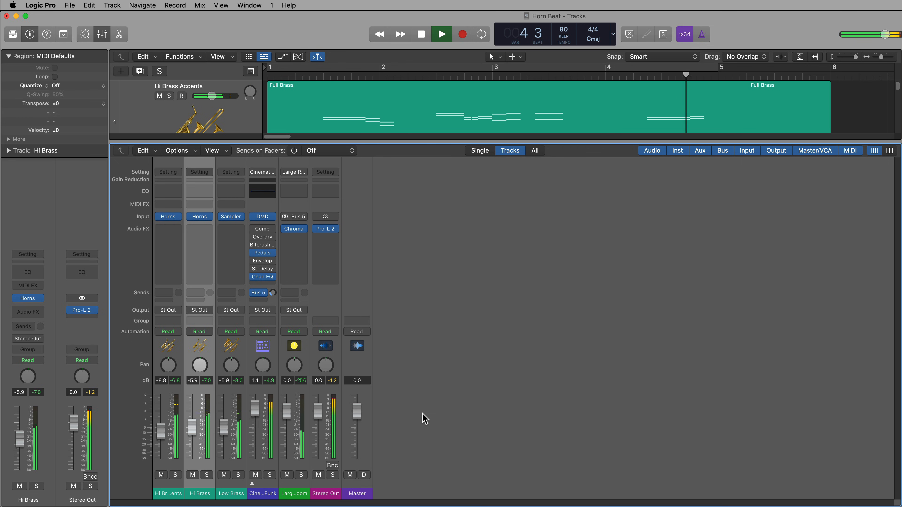
{"action": "key", "text": "space"}
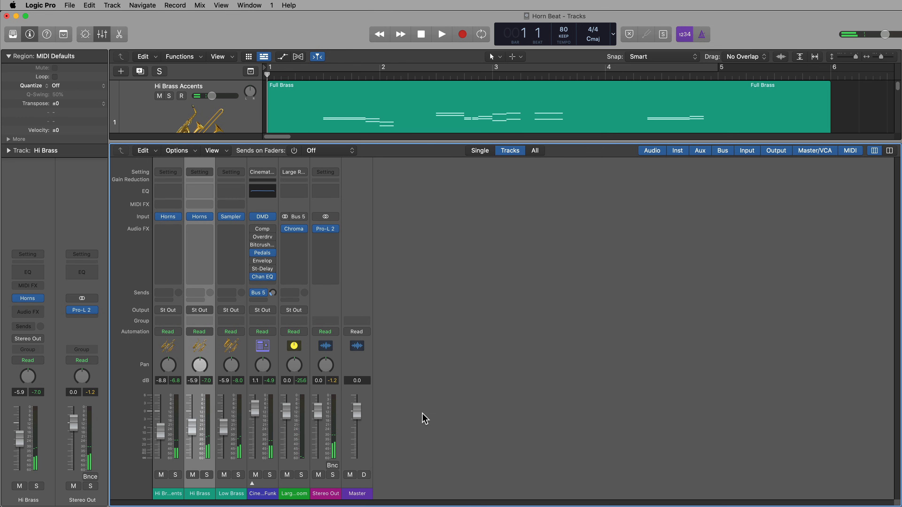
{"action": "left_click", "coordinate": [164, 494]}
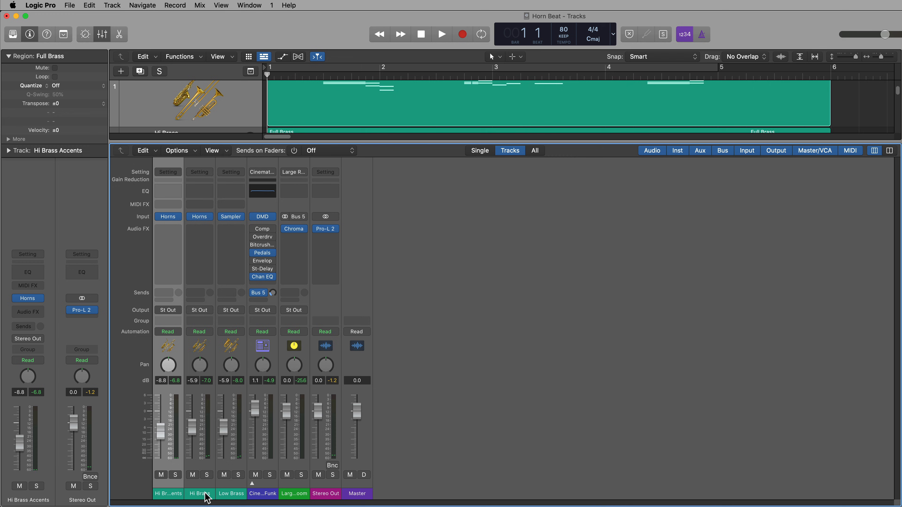
{"action": "left_click", "coordinate": [224, 492], "text": "shift"}
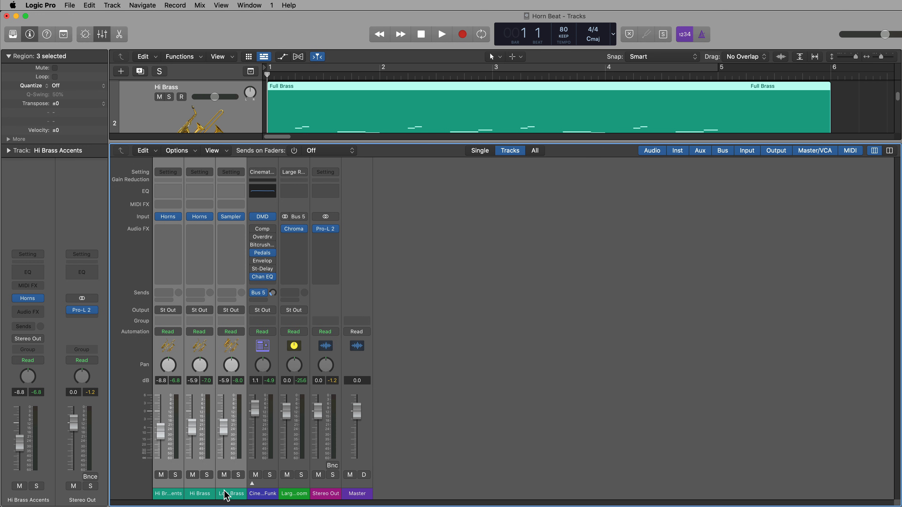
{"action": "left_click", "coordinate": [164, 294]}
{"action": "mouse_move", "coordinate": [209, 305]}
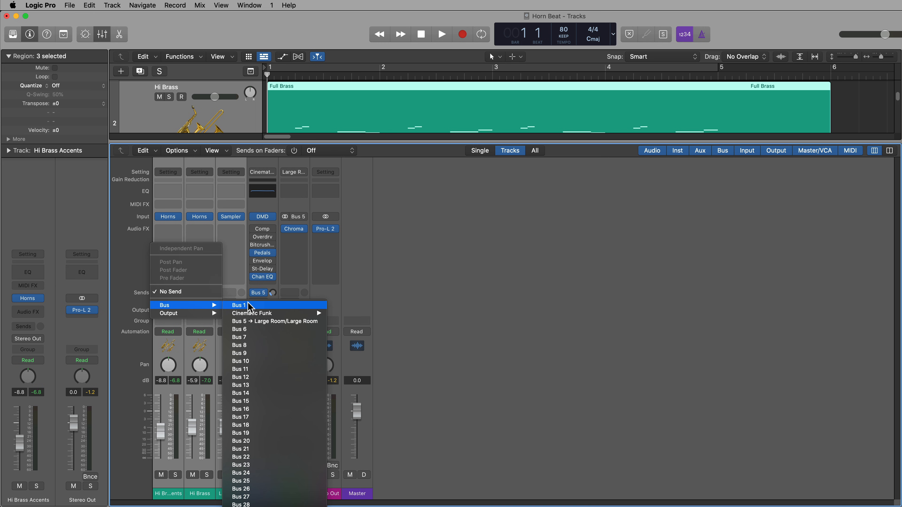
{"action": "left_click", "coordinate": [240, 305]}
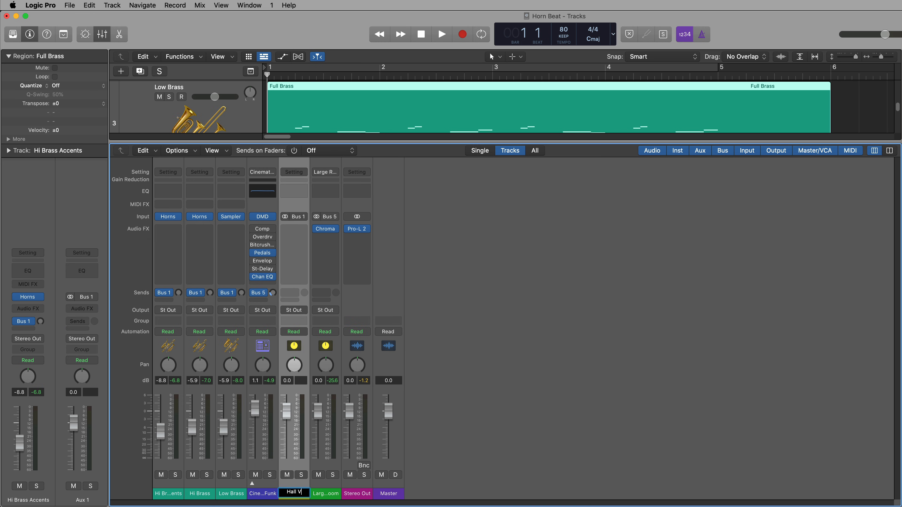
Name the new Bus 1 aux channel Hall Verb and insert a stereo Space Designer on it.
{"action": "key", "text": "Return"}
{"action": "left_click", "coordinate": [294, 228]}
{"action": "mouse_move", "coordinate": [327, 252]}
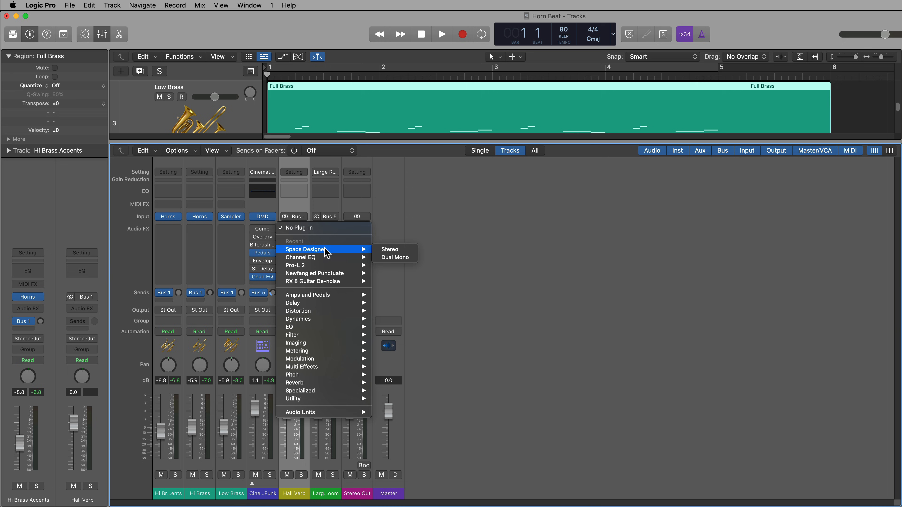
{"action": "left_click", "coordinate": [405, 252]}
Load the 02.5s Soft Hall preset from the large halls in the Hall Verb Space Designer, and close the plug-in and Mixer.
{"action": "left_click", "coordinate": [492, 146]}
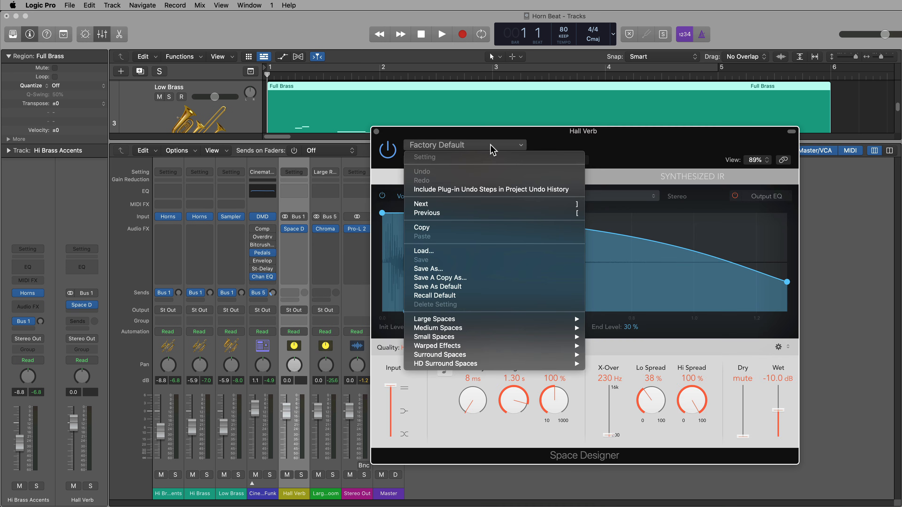
{"action": "mouse_move", "coordinate": [472, 322]}
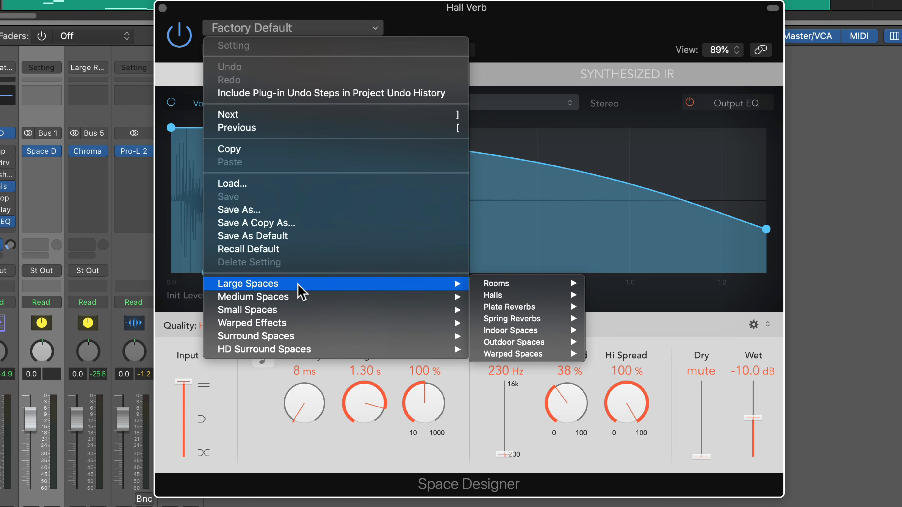
{"action": "mouse_move", "coordinate": [524, 295]}
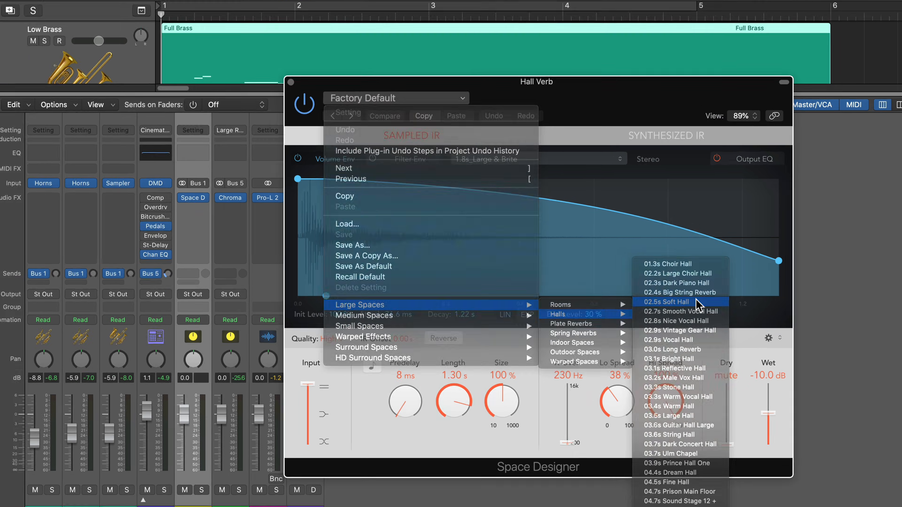
{"action": "left_click", "coordinate": [662, 280]}
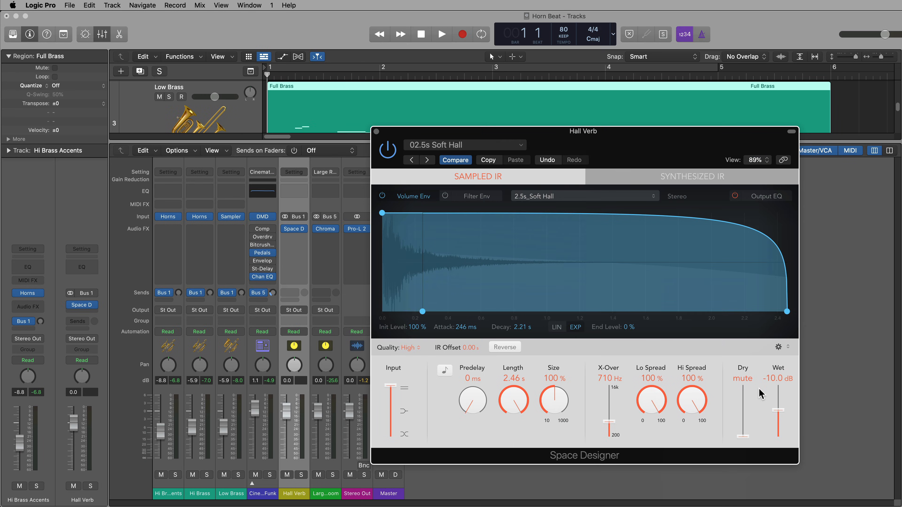
{"action": "left_click", "coordinate": [377, 132]}
{"action": "key", "text": "x"}
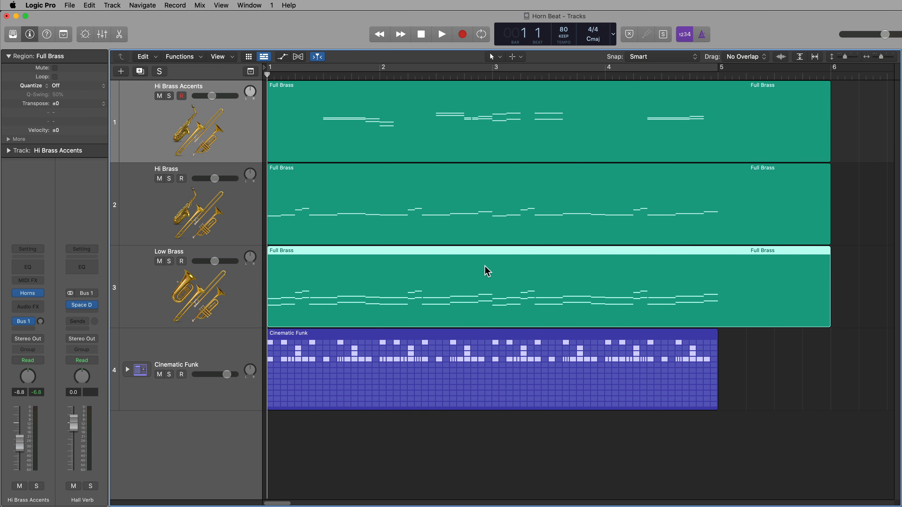
During playback, set the Bus 1 sends of all three brass channels to -12.2 dB and the Hall Verb fader to -1.8 dB.
{"action": "left_click", "coordinate": [773, 373]}
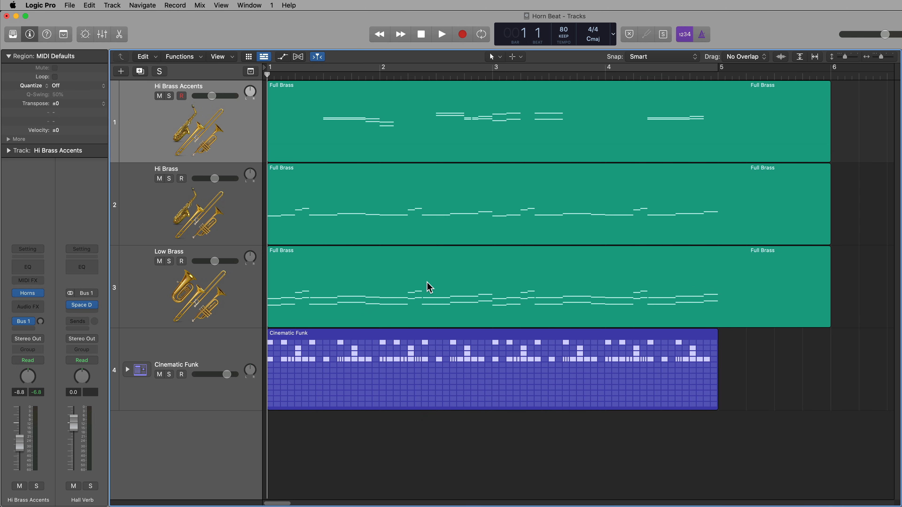
{"action": "key", "text": "space"}
{"action": "key", "text": "x"}
{"action": "left_click", "coordinate": [242, 496]}
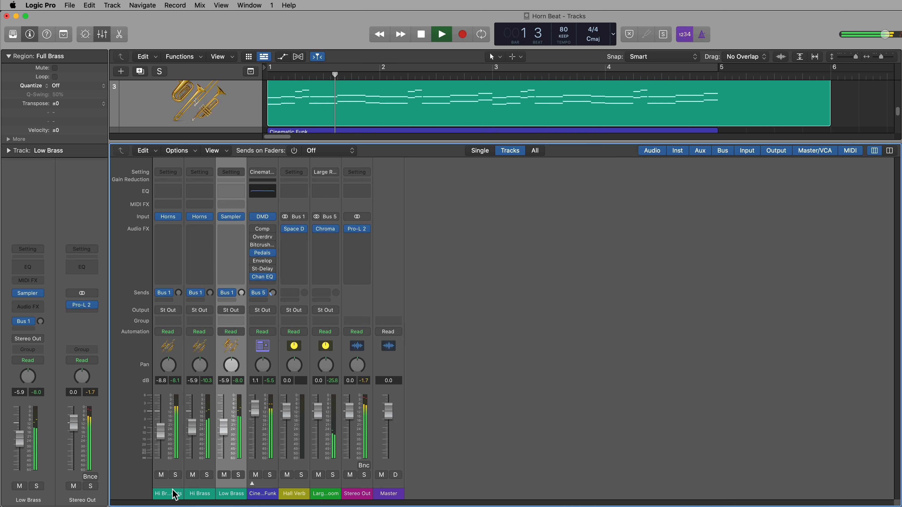
{"action": "left_click", "coordinate": [176, 493], "text": "shift"}
{"action": "left_click_drag", "start_coordinate": [178, 292], "coordinate": [179, 281]}
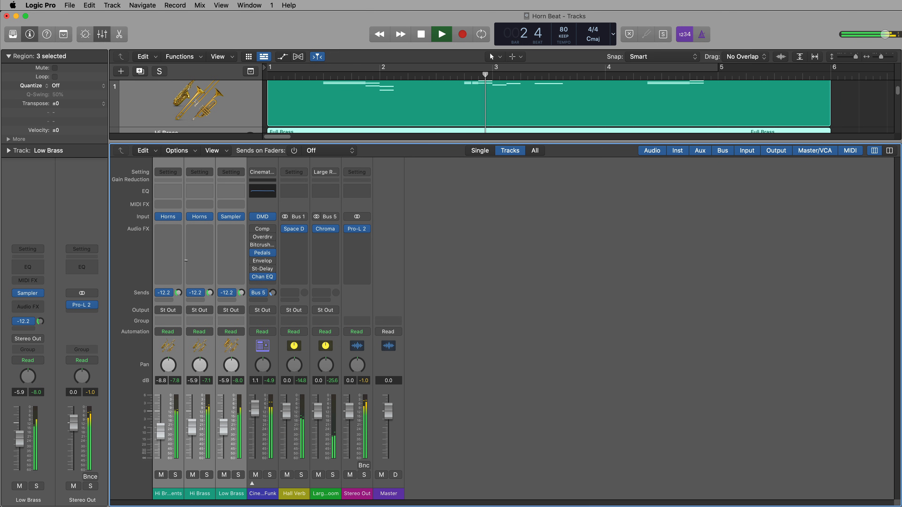
{"action": "left_click", "coordinate": [303, 494]}
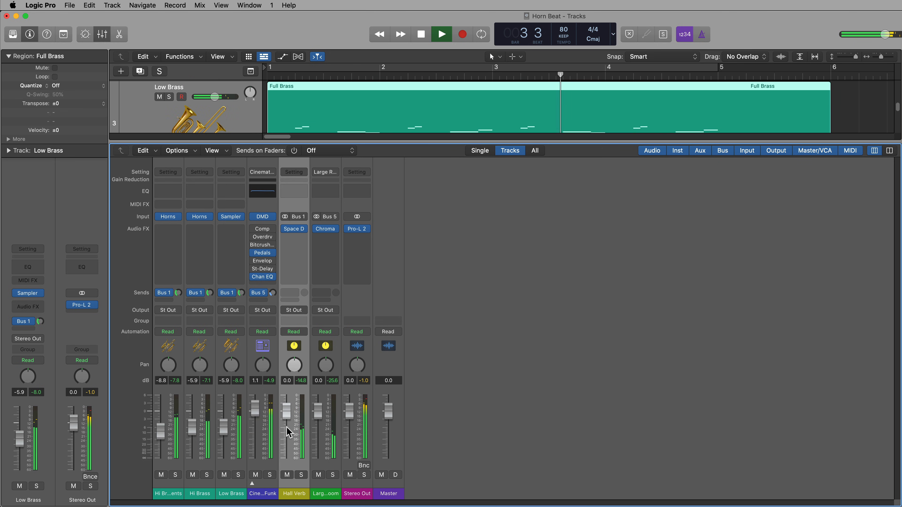
{"action": "left_click_drag", "start_coordinate": [287, 427], "coordinate": [287, 430]}
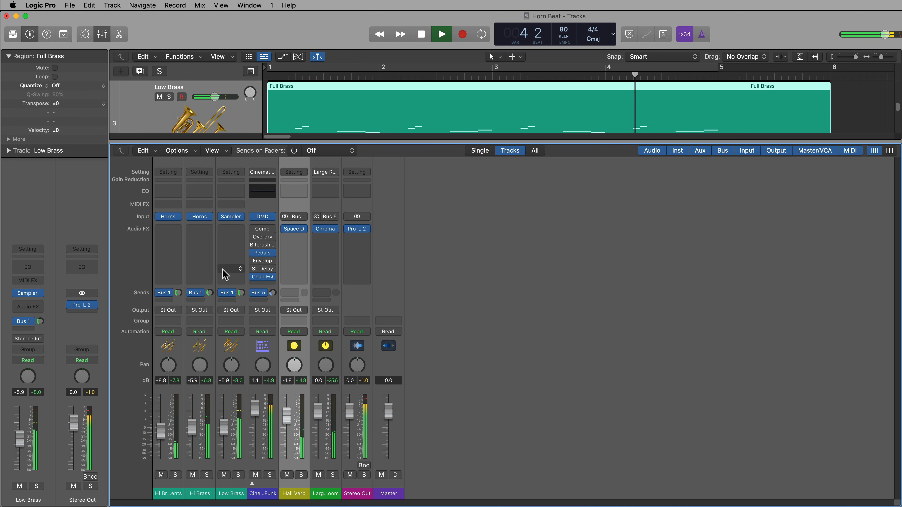
Add a Channel EQ to the Low Brass channel with a broad +6.4 dB boost at 119 Hz and a Q of 0.30.
{"action": "left_click", "coordinate": [231, 229]}
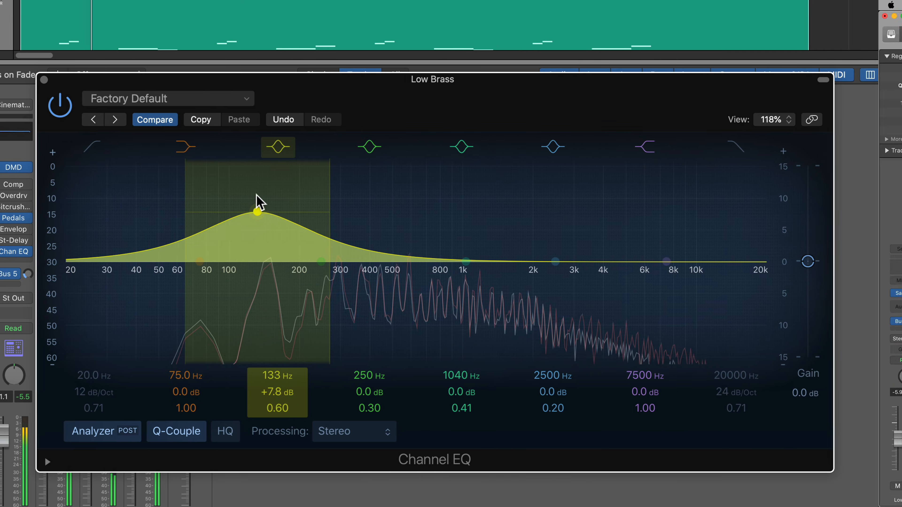
{"action": "left_click_drag", "start_coordinate": [272, 407], "coordinate": [272, 425]}
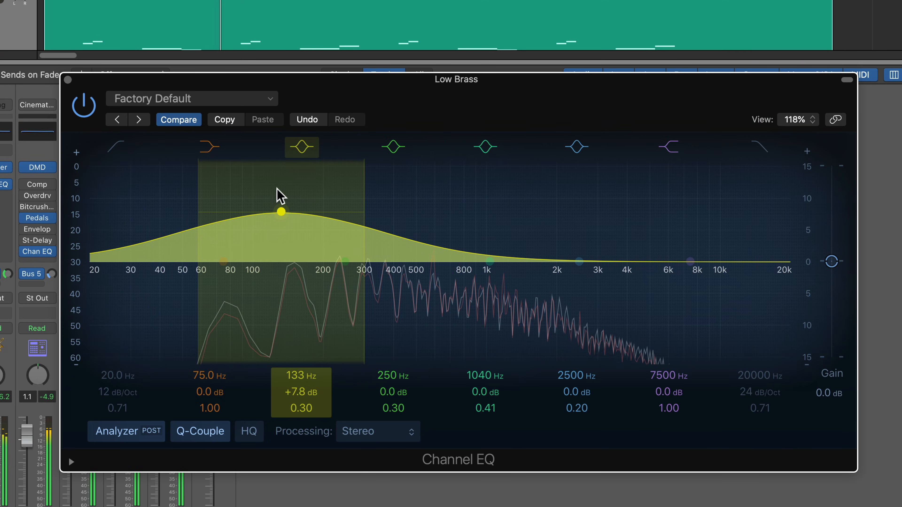
{"action": "left_click_drag", "start_coordinate": [280, 212], "coordinate": [272, 222]}
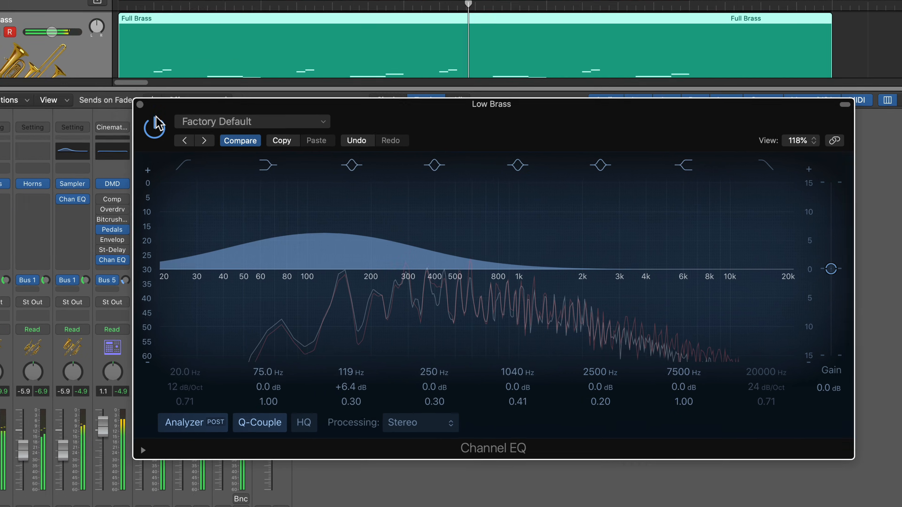
{"action": "left_click", "coordinate": [140, 104]}
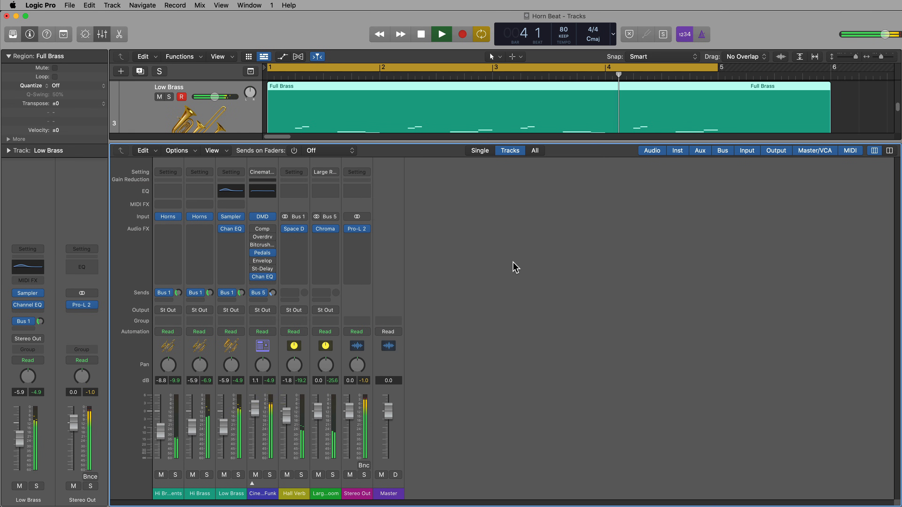
Hide the Mixer, listen to all tracks in the cycled four bars, and stop playback.
{"action": "key", "text": "x"}
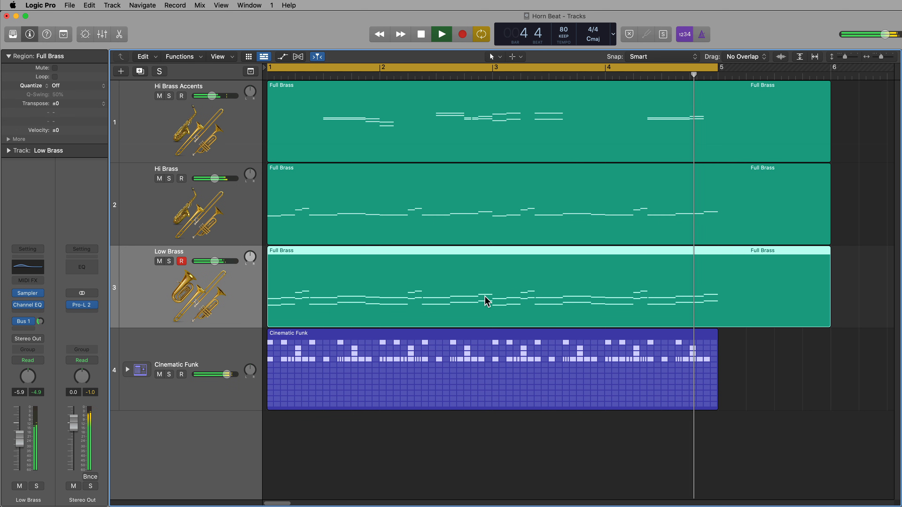
{"action": "left_click", "coordinate": [597, 439]}
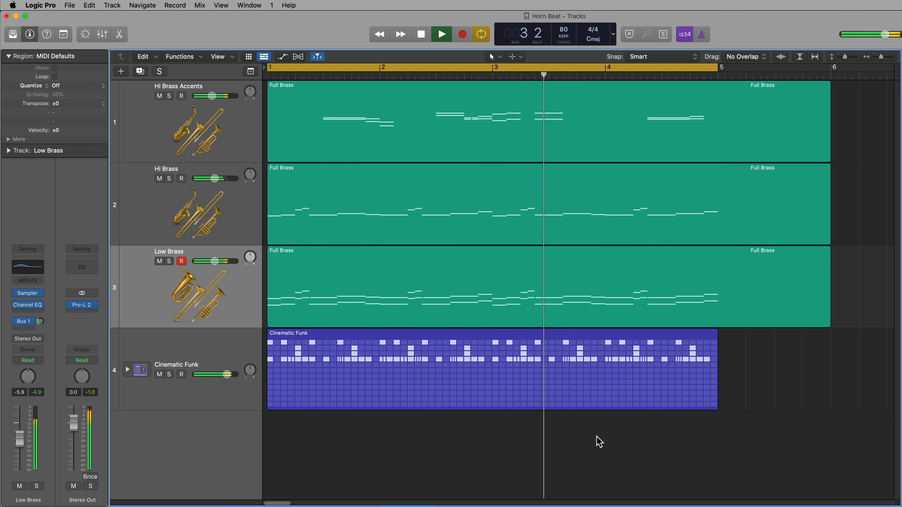
{"action": "key", "text": "space"}
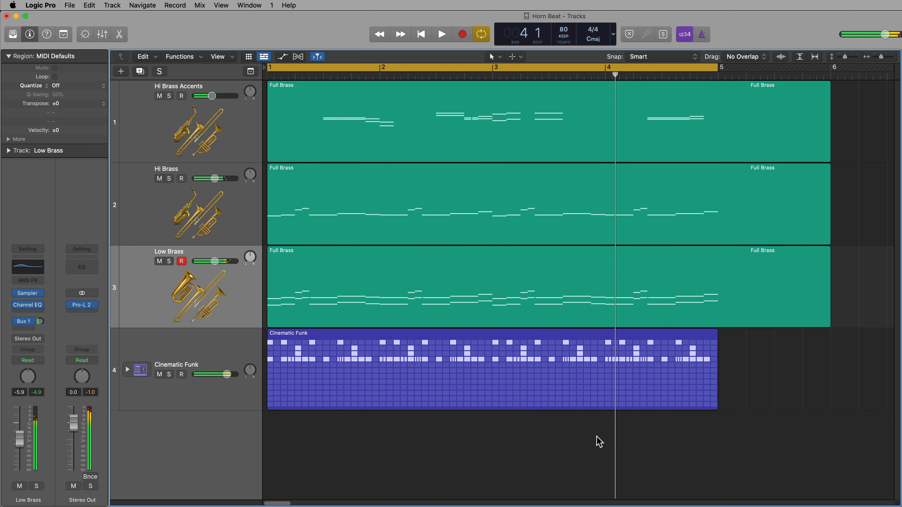
Review the Hall Verb channel and the Low Brass Channel EQ curve in the Mixer, and close both windows.
{"action": "key", "text": "x"}
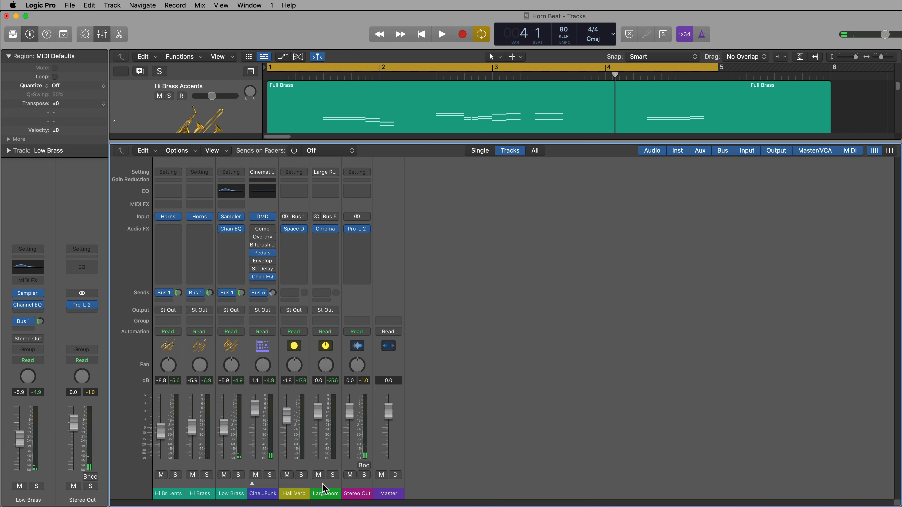
{"action": "left_click", "coordinate": [300, 495]}
{"action": "left_click", "coordinate": [228, 228]}
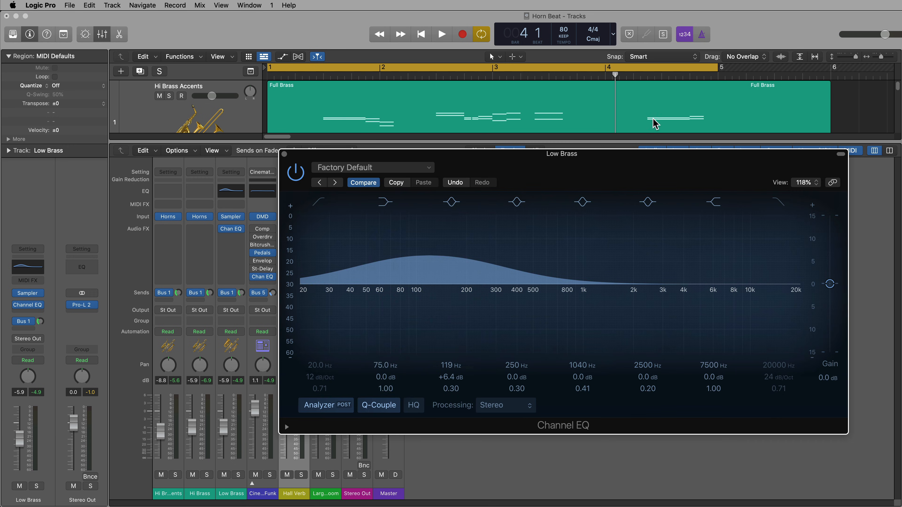
{"action": "left_click_drag", "start_coordinate": [621, 164], "coordinate": [620, 162]}
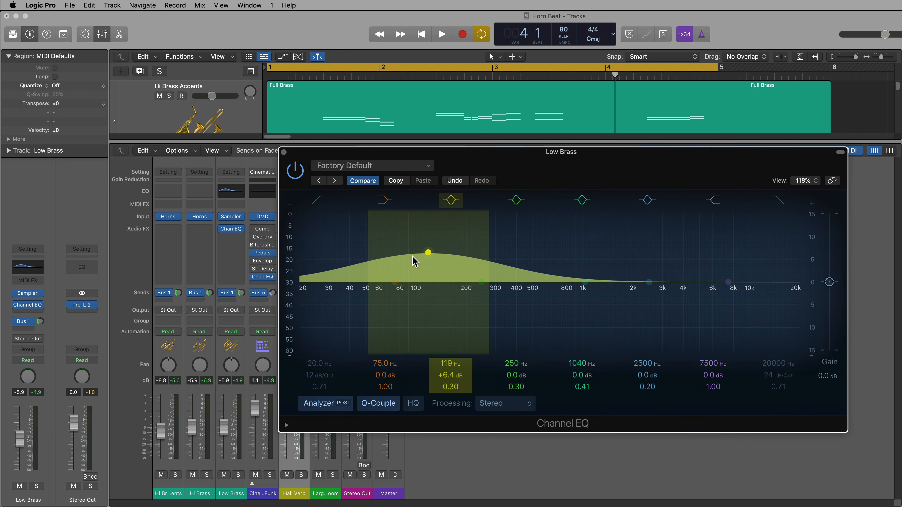
{"action": "left_click", "coordinate": [283, 152]}
{"action": "key", "text": "x"}
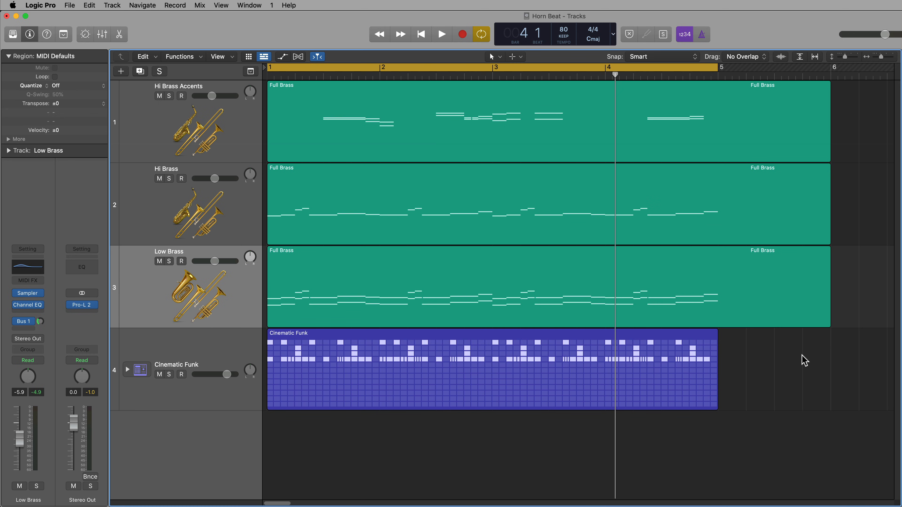
Check the articulation set assigned to the Low Brass track in its track details, and collapse the details.
{"action": "left_click", "coordinate": [7, 152]}
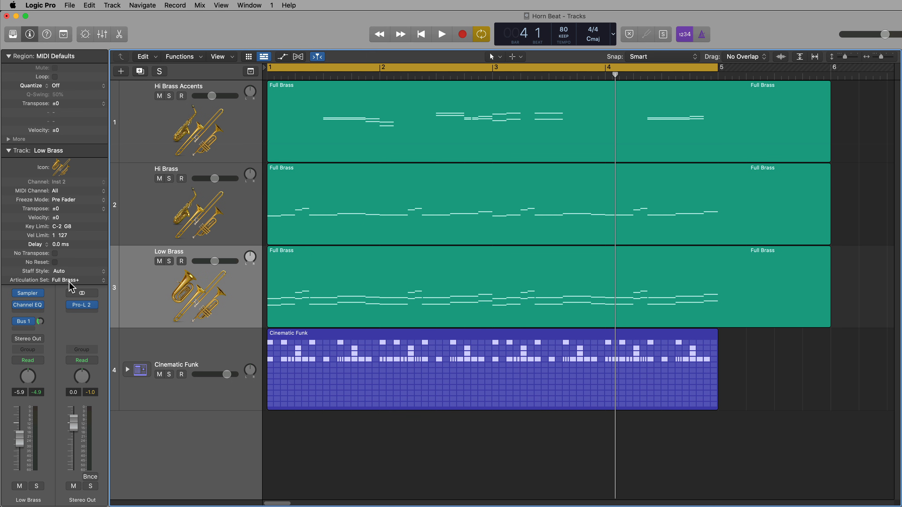
{"action": "left_click", "coordinate": [208, 292]}
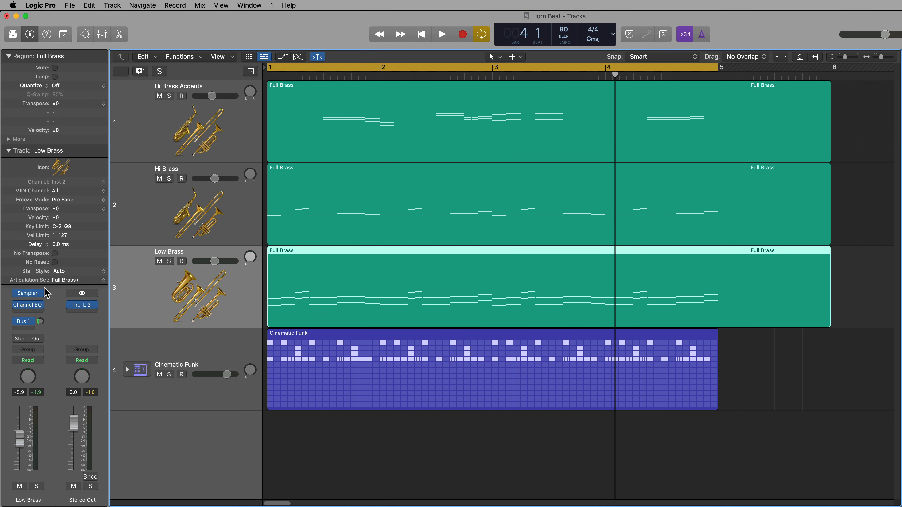
{"action": "left_click", "coordinate": [9, 151]}
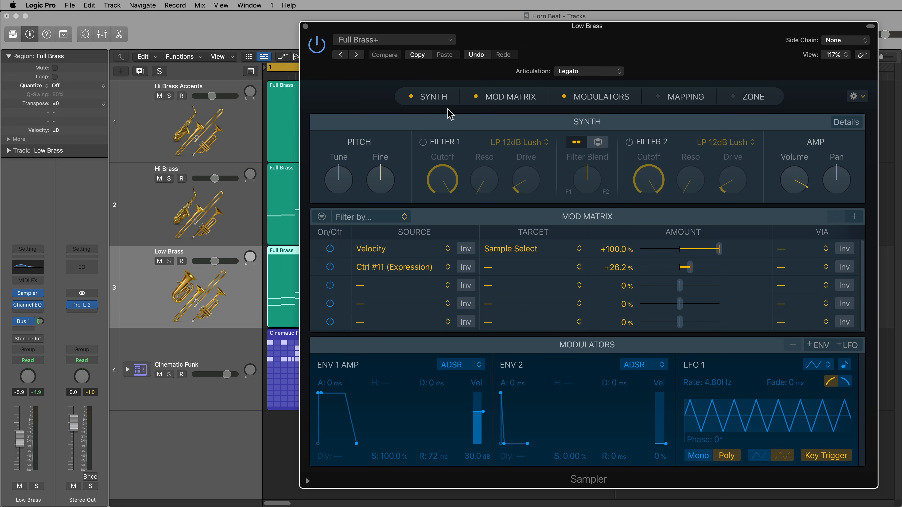
Browse the Factory Orchestral Brass presets in the Low Brass track's Sampler.
{"action": "left_click", "coordinate": [388, 38]}
{"action": "mouse_move", "coordinate": [458, 291]}
{"action": "mouse_move", "coordinate": [601, 352]}
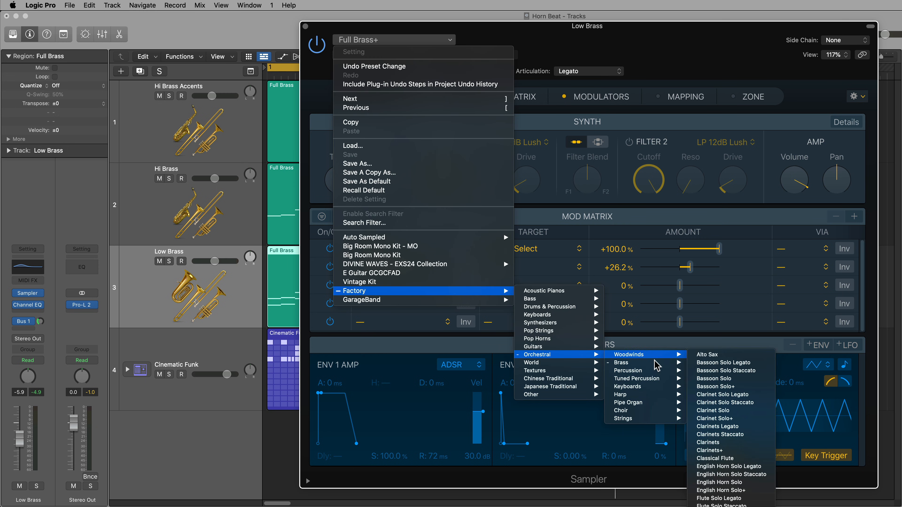
{"action": "mouse_move", "coordinate": [657, 362]}
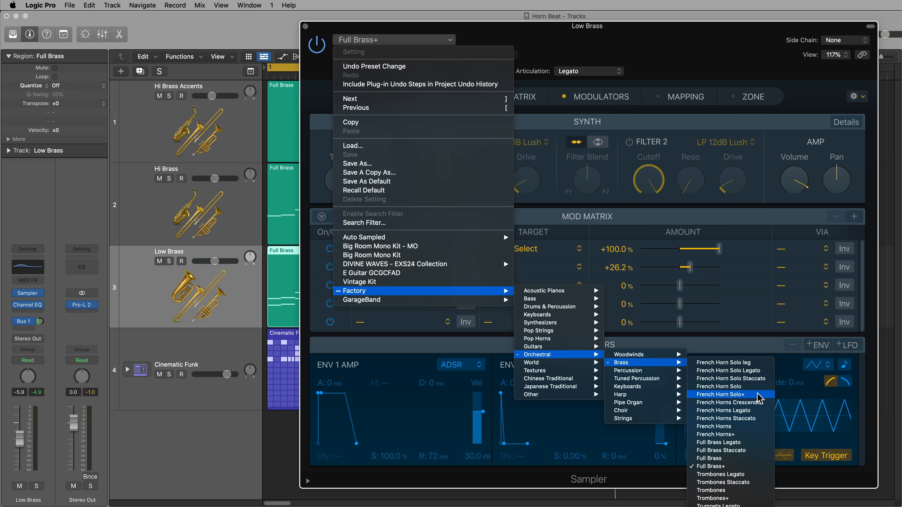